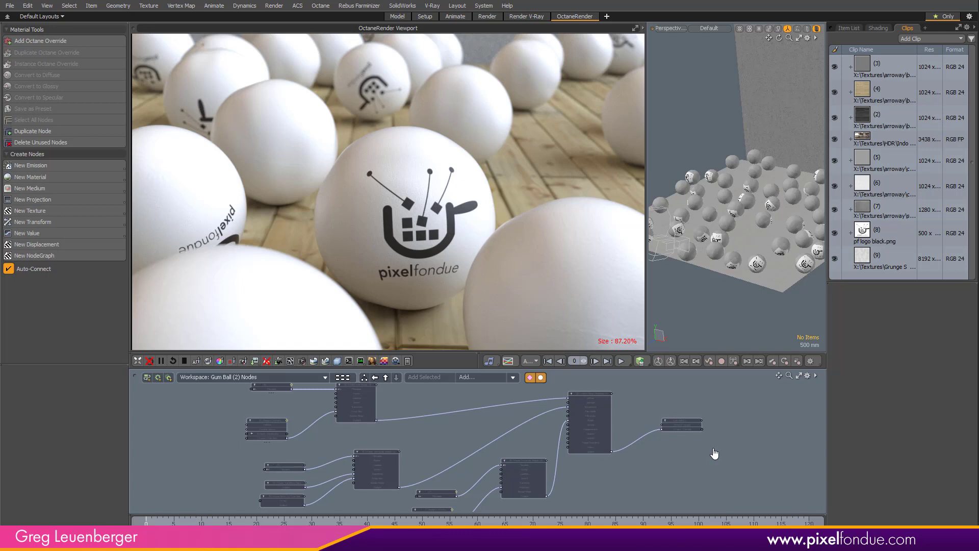
Examine the Floor plane with its scattered balls and the Back Wall mesh in the perspective view
scroll(768, 252, "up", 5)
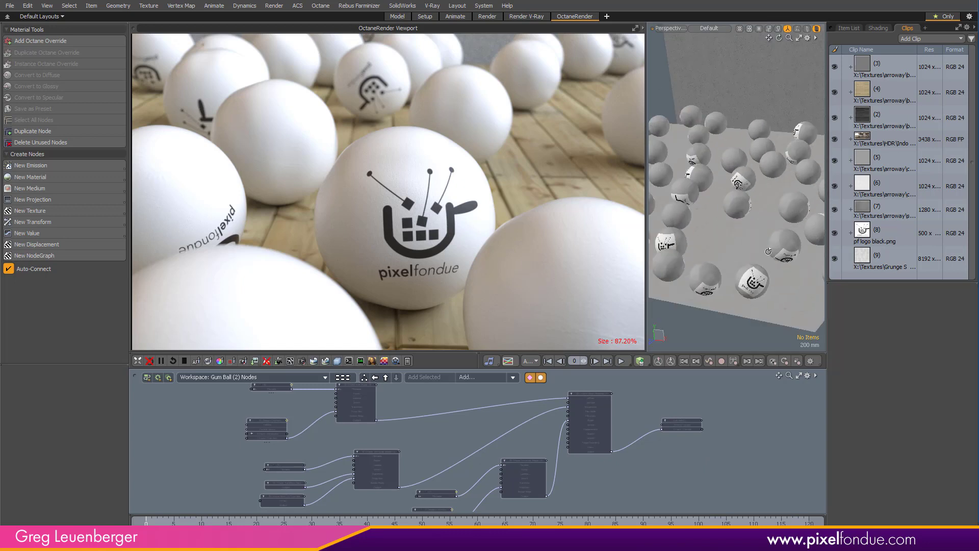
left_click_drag(769, 251, 713, 250, "alt")
left_click(713, 251)
left_click_drag(726, 308, 702, 406, "alt")
scroll(754, 291, "up", 3)
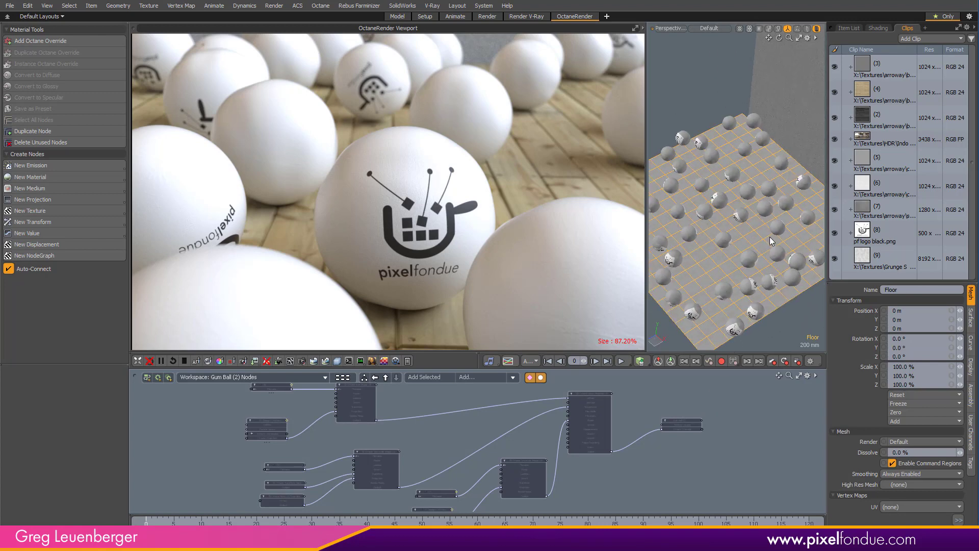
left_click(801, 129)
left_click_drag(801, 130, 719, 189, "alt+shift")
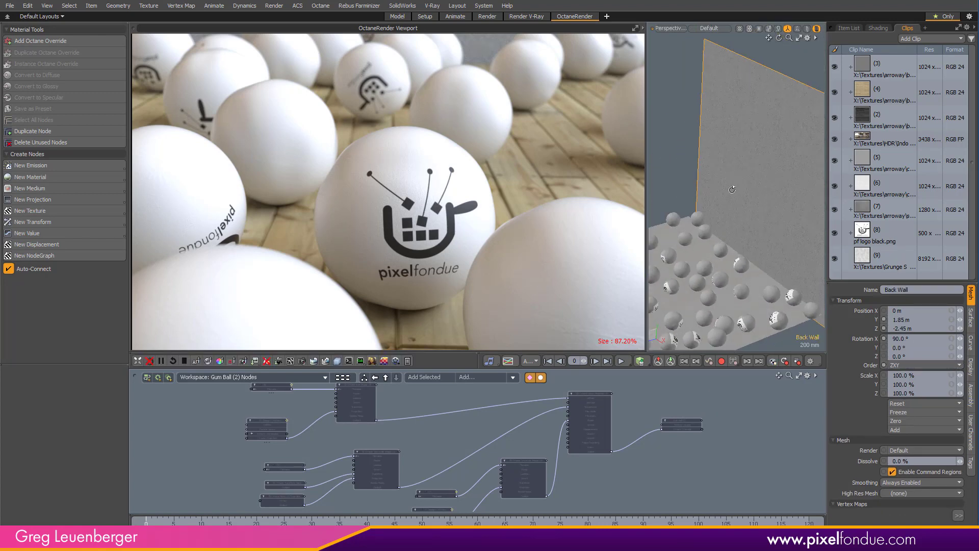
scroll(720, 190, "down", 5)
Show the main Workspace in the schematic and spread out the Replicator, Surface Particle Generator and Floor nodes
left_click(211, 378)
mouse_move(210, 390)
left_click(260, 421)
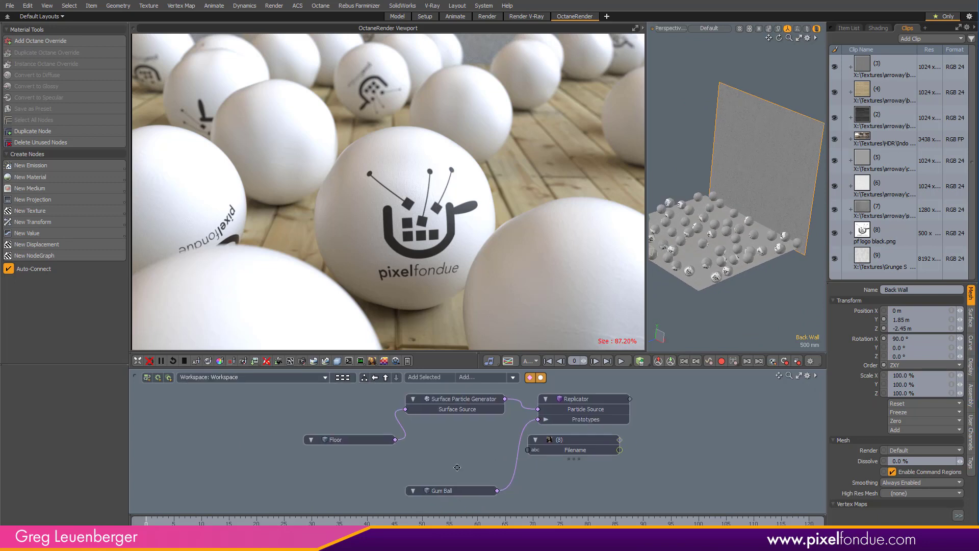
left_click_drag(556, 410, 575, 397)
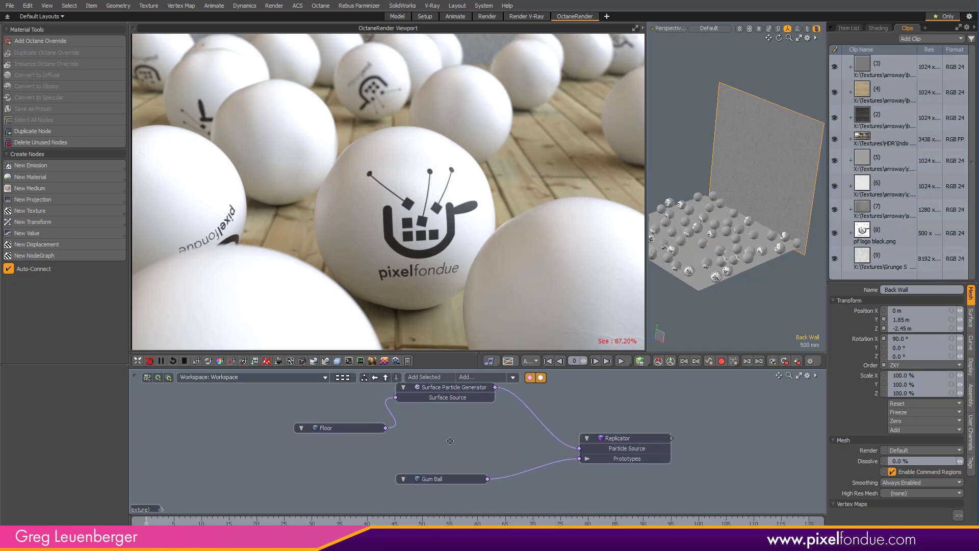
middle_click_drag(450, 437, 447, 454)
left_click_drag(459, 403, 477, 424)
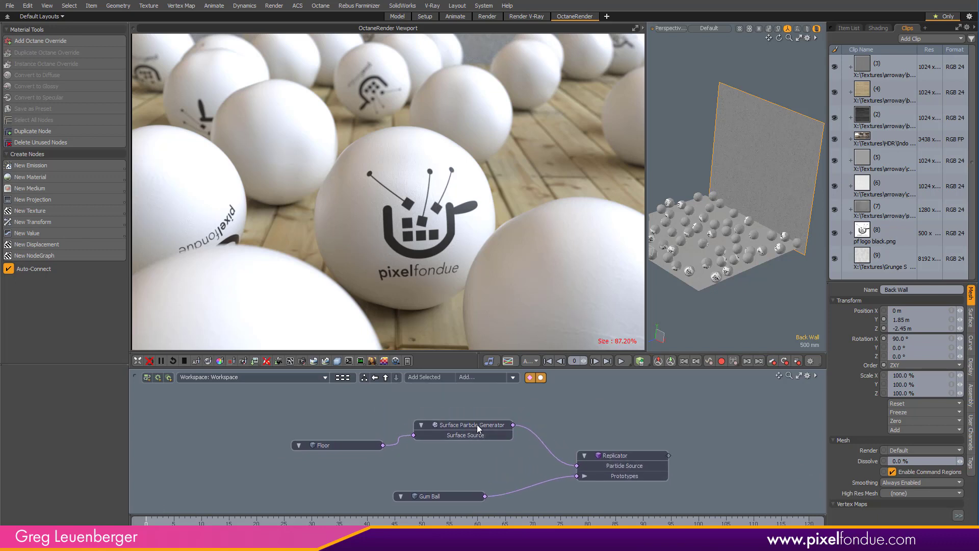
left_click(345, 449)
left_click_drag(355, 446, 325, 437)
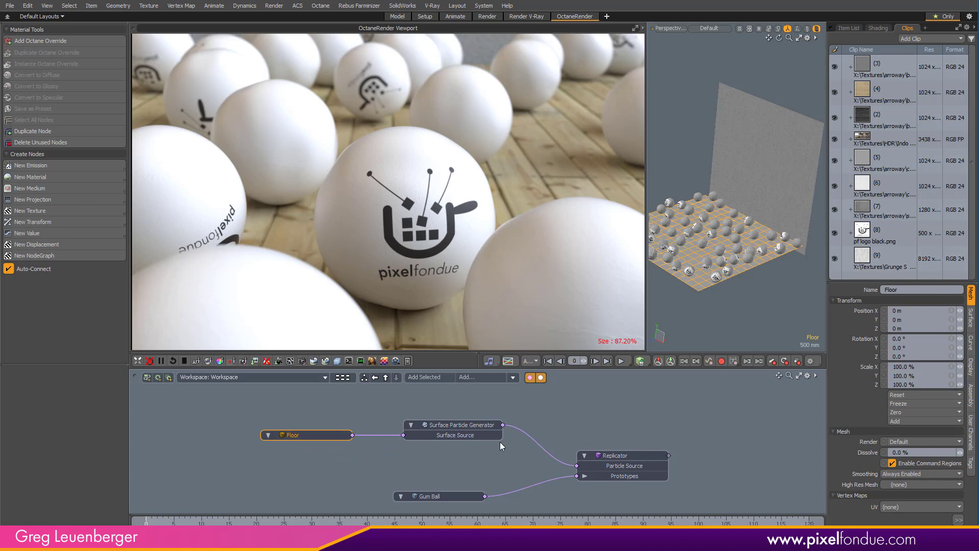
Review the Surface Particle Generator and Replicator settings, and align the Gum Ball node with the Replicator's Prototypes input
left_click(484, 438)
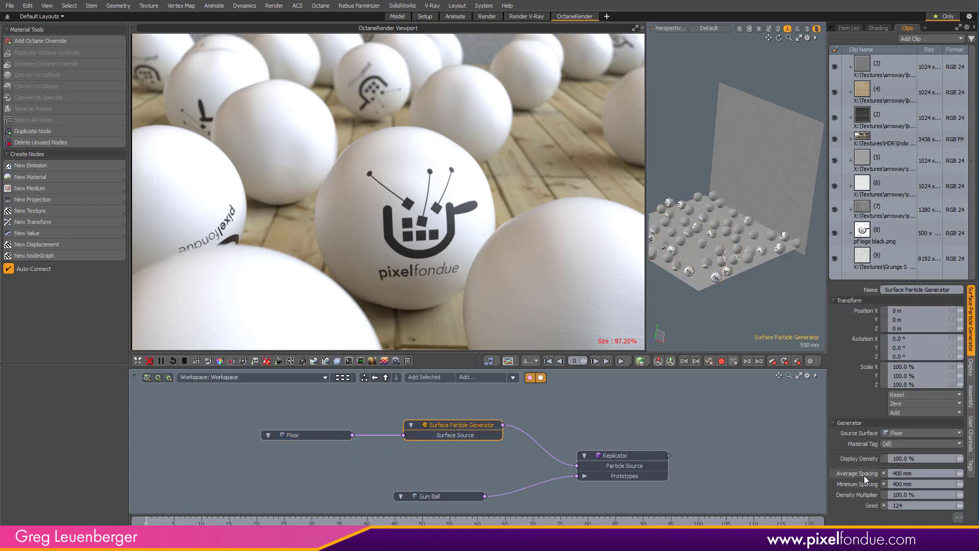
left_click(621, 476)
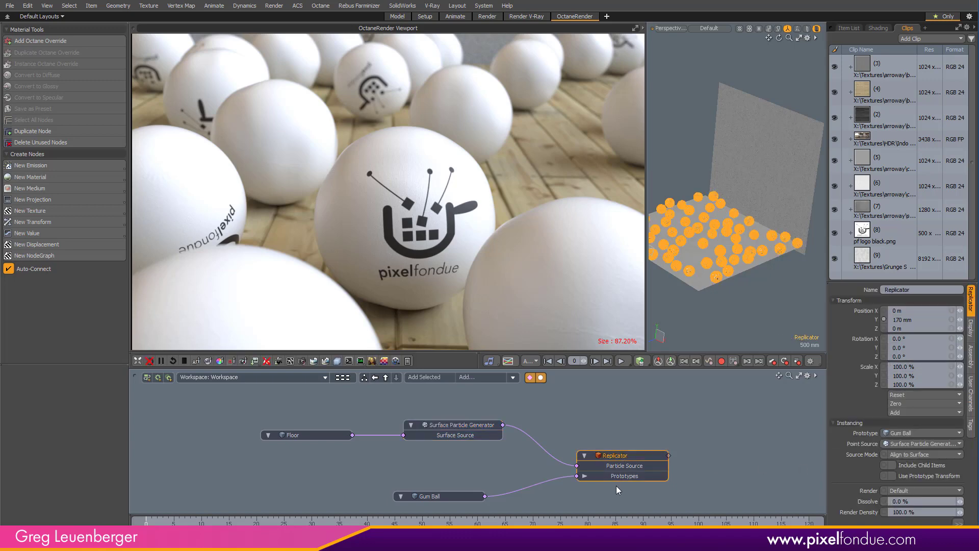
left_click(451, 433)
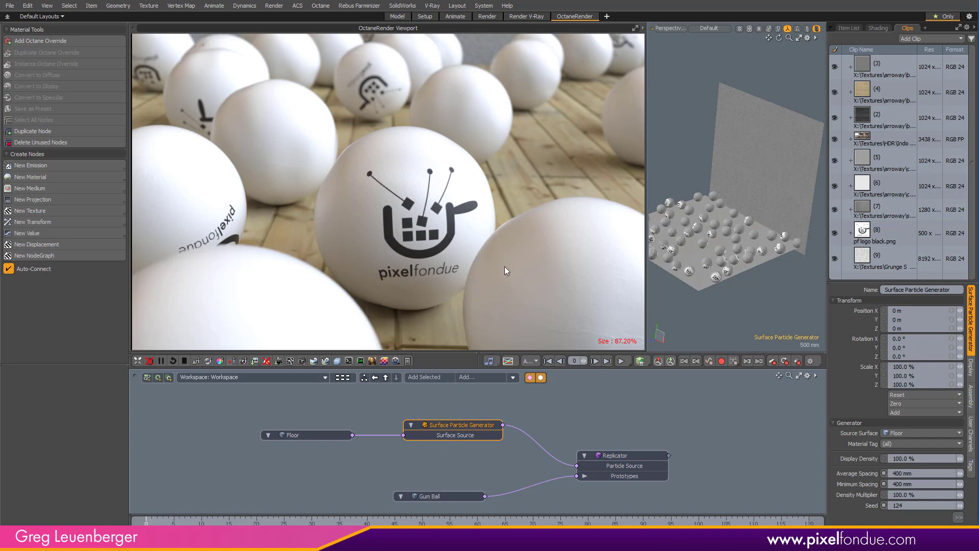
left_click_drag(447, 499, 452, 478)
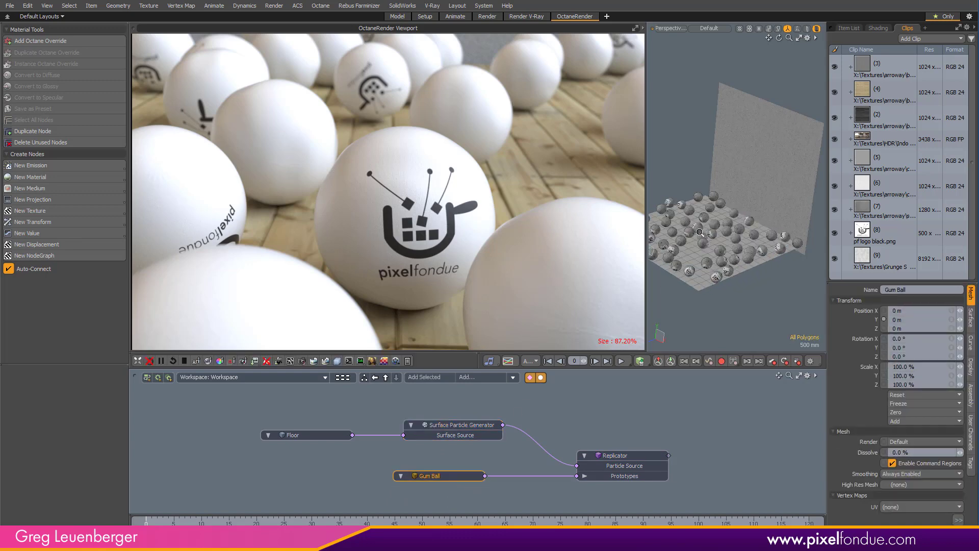
scroll(718, 252, "up", 5)
left_click_drag(695, 282, 672, 298, "alt")
left_click(493, 461)
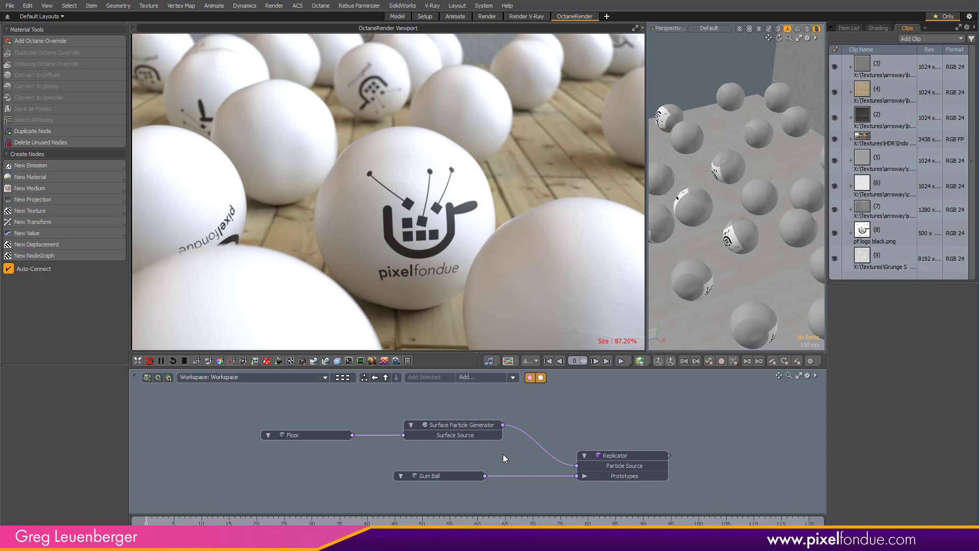
Pick a gum ball's material in the render to open its node network, and inspect the Octane Glossy Material (3) inputs
left_click(208, 361)
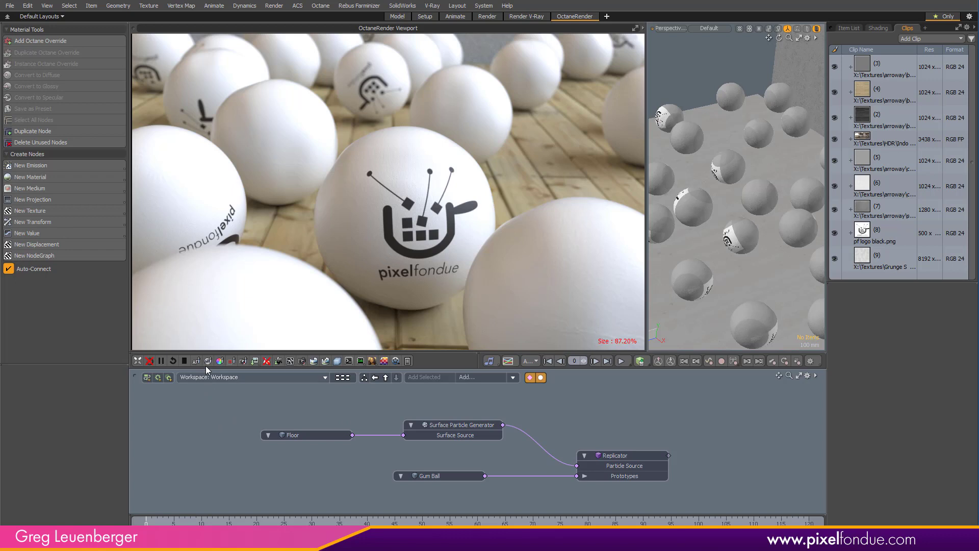
left_click(341, 252)
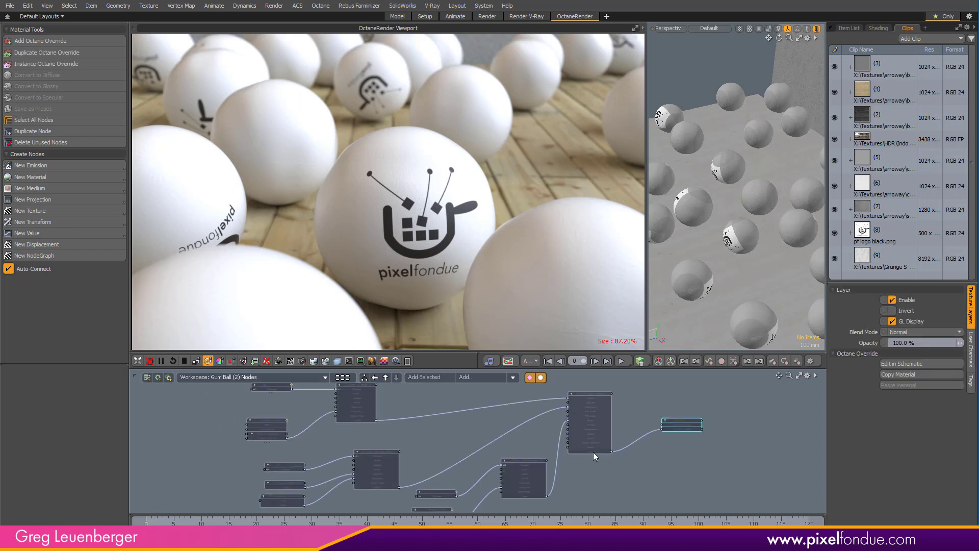
middle_click_drag(548, 431, 563, 449)
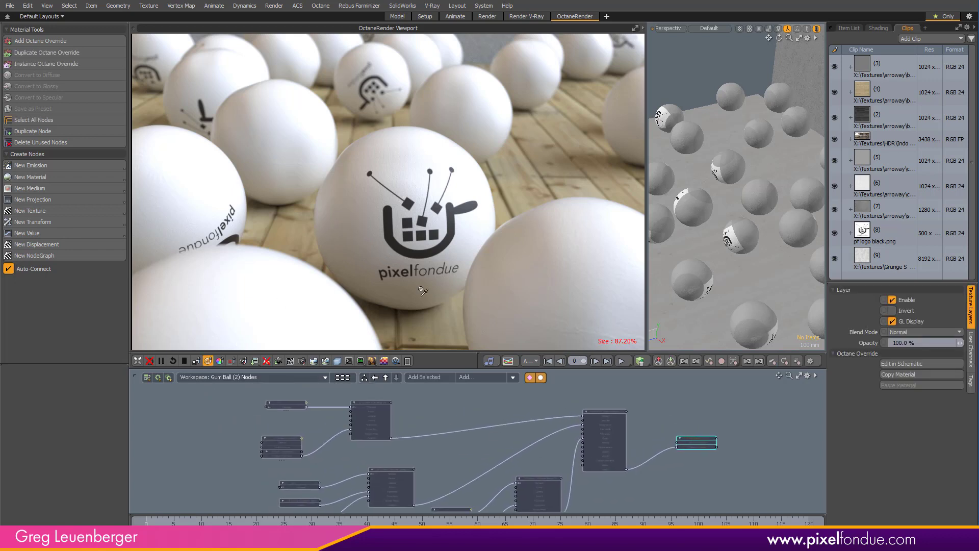
scroll(642, 411, "up", 6)
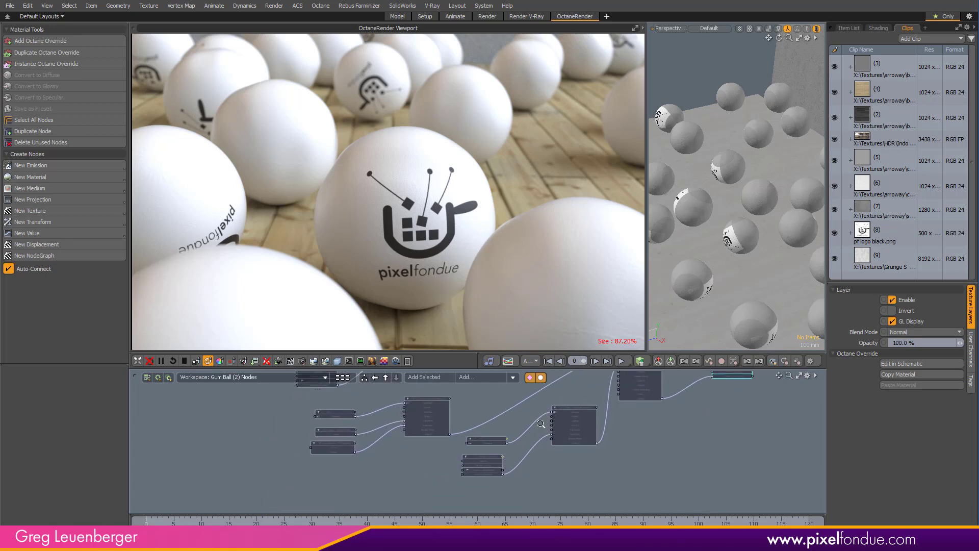
scroll(642, 411, "up", 3)
mouse_move(643, 411)
left_mouse_down("alt")
mouse_move(623, 448)
mouse_move(505, 535)
left_mouse_up("alt")
left_click_drag(617, 428, 562, 513, "alt")
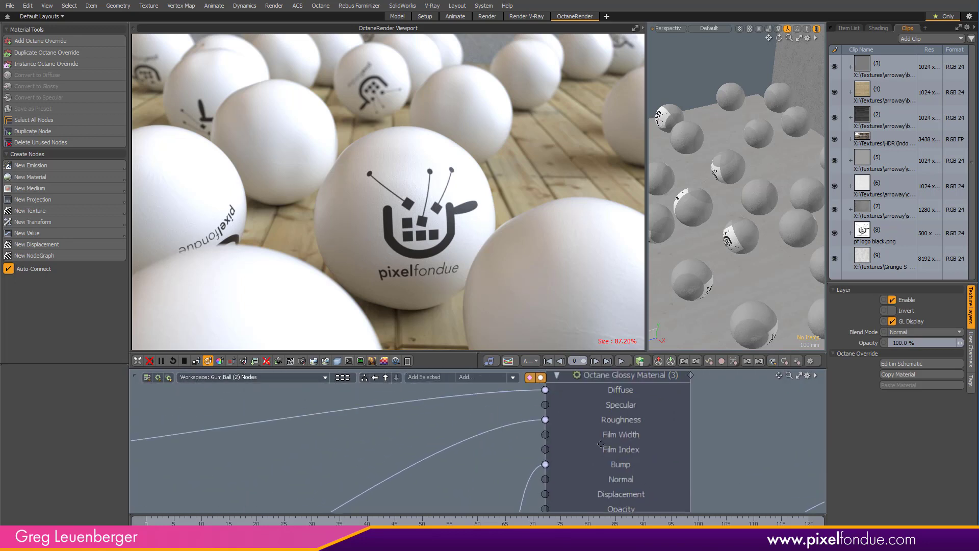
left_click_drag(623, 393, 602, 460, "alt")
middle_click_drag(601, 460, 603, 450)
Enlarge the schematic area and widen the OctaneRender viewport
left_click_drag(587, 352, 572, 287)
left_click_drag(567, 332, 570, 305)
scroll(577, 393, "down", 6)
left_click_drag(620, 403, 625, 365, "alt")
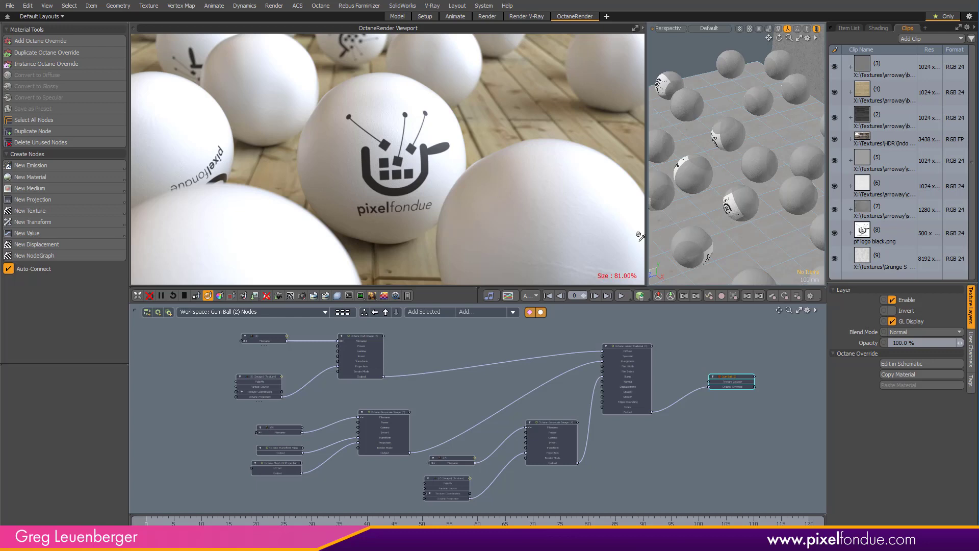
left_click_drag(642, 237, 724, 237)
Examine the glossy material's image nodes and preview the pf logo black.png clip in the Image Viewer
mouse_move(388, 421)
left_mouse_down("ctrl+alt")
mouse_move(406, 420)
mouse_move(385, 421)
left_mouse_up("ctrl+alt")
left_click_drag(785, 326, 620, 401, "alt")
scroll(620, 401, "down", 2)
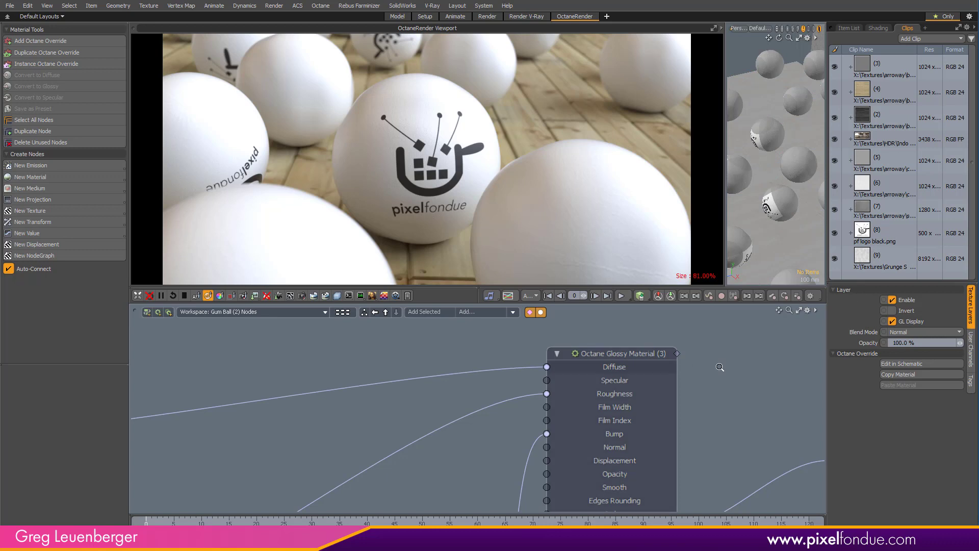
scroll(718, 367, "down", 5)
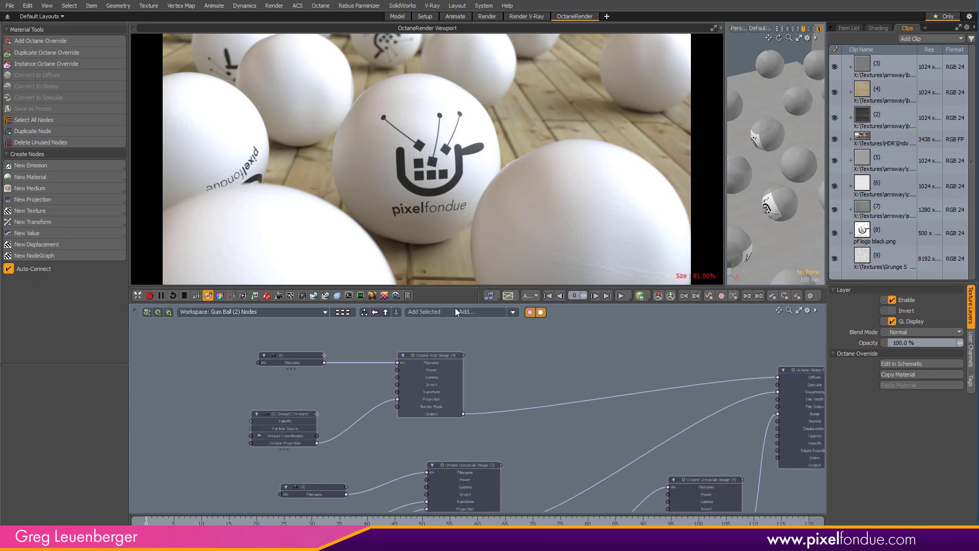
double_click(861, 231)
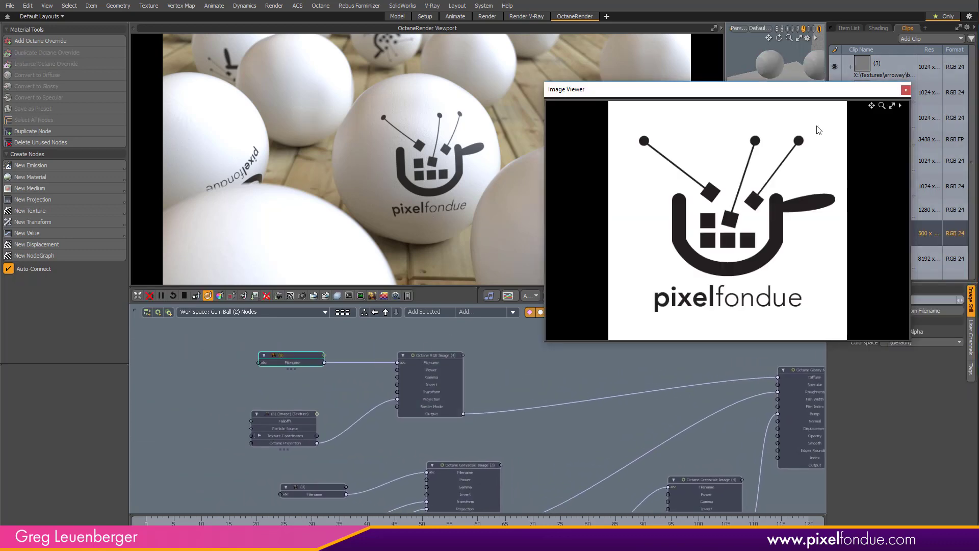
left_click_drag(791, 92, 484, 187)
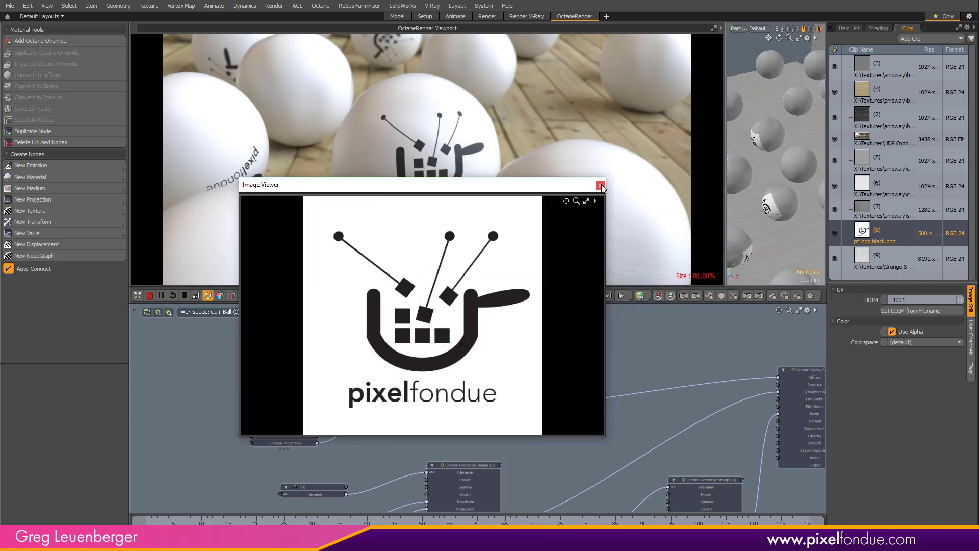
left_click(601, 185)
Disconnect the logo's Octane RGB Image node from the glossy material's Diffuse input and move the logo nodes aside
left_click(635, 392)
key("Delete")
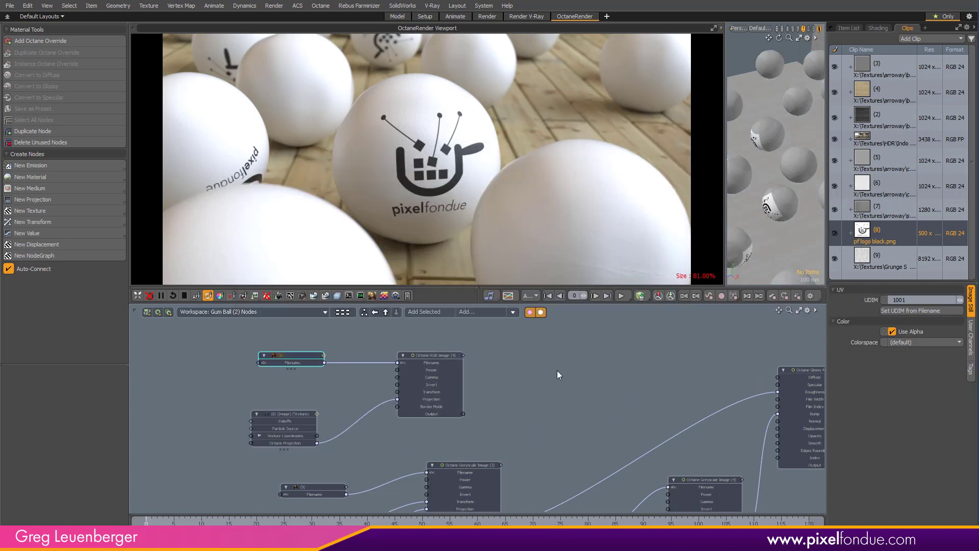
left_click_drag(253, 360, 418, 439)
left_click_drag(440, 362, 377, 351)
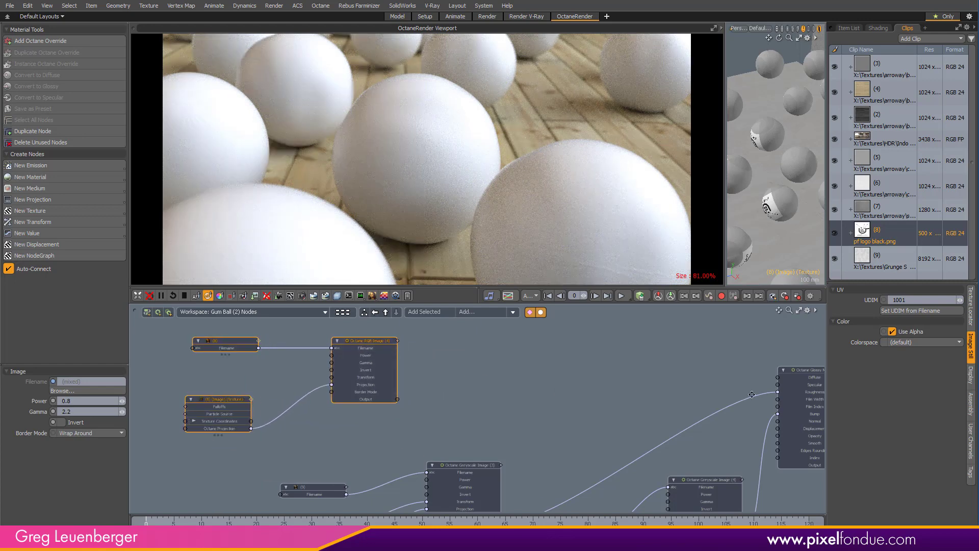
Add a Gradient 2 mapping texture to the Diffuse channel of Octane Glossy Material (3) and move its node farther from the material
left_click_drag(724, 383, 477, 404, "alt")
mouse_move(631, 410)
left_mouse_down("ctrl+alt")
mouse_move(614, 408)
mouse_move(638, 410)
left_mouse_up("ctrl+alt")
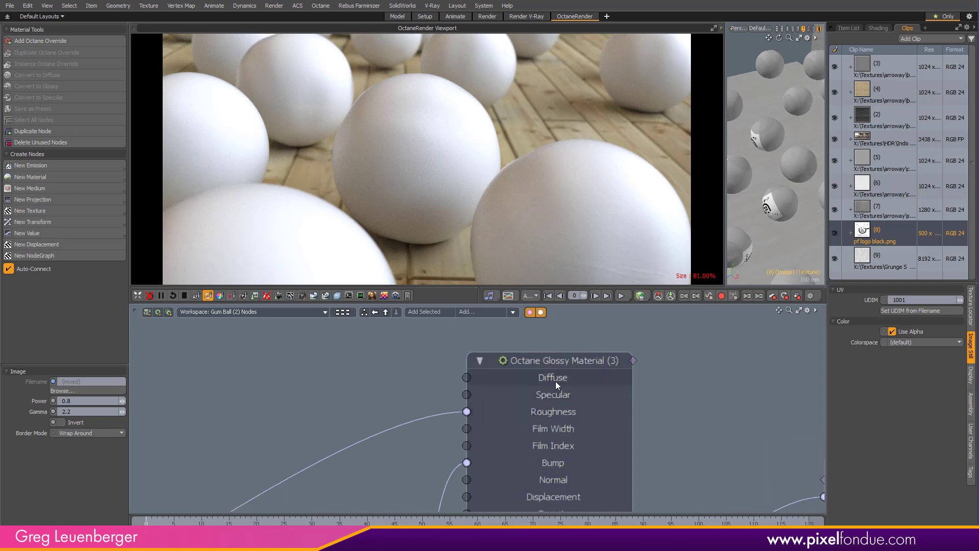
left_click(549, 381)
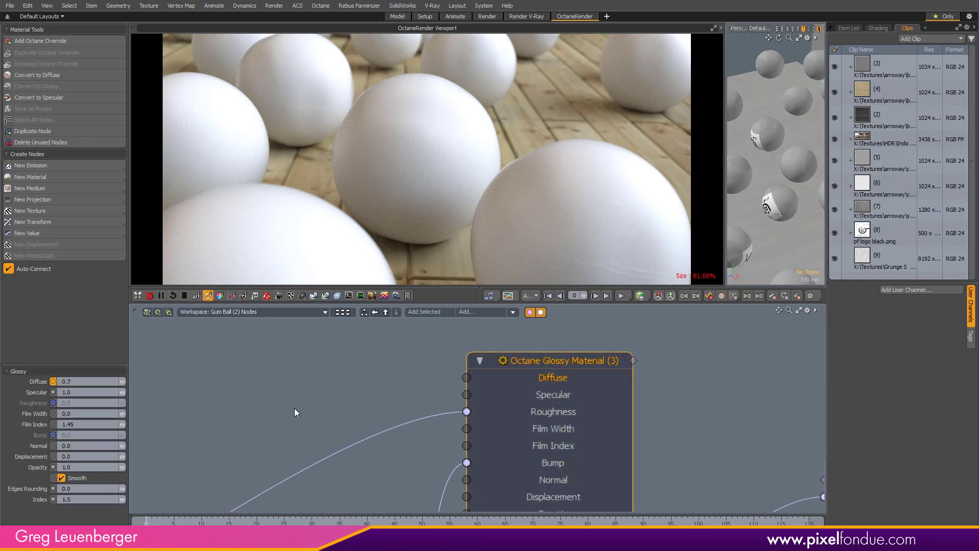
left_click(45, 212)
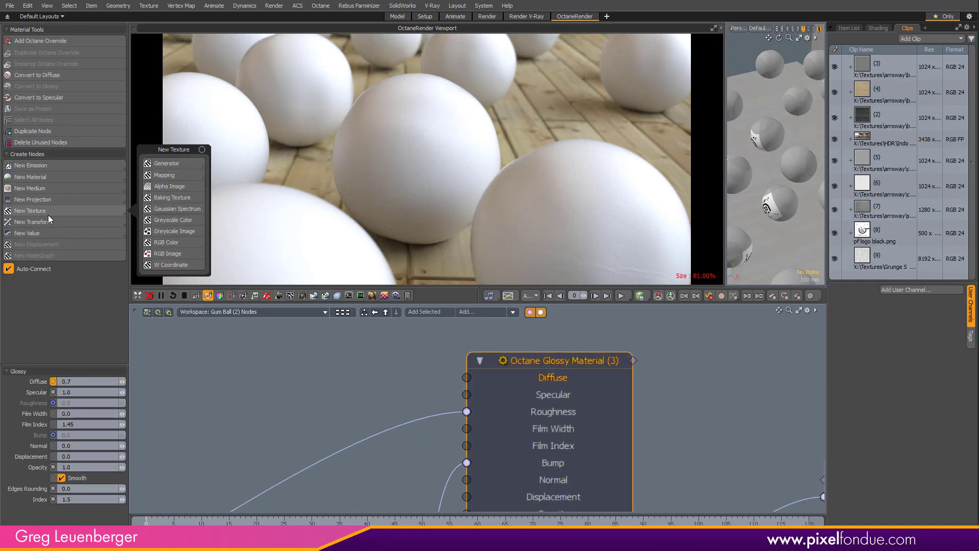
mouse_move(166, 176)
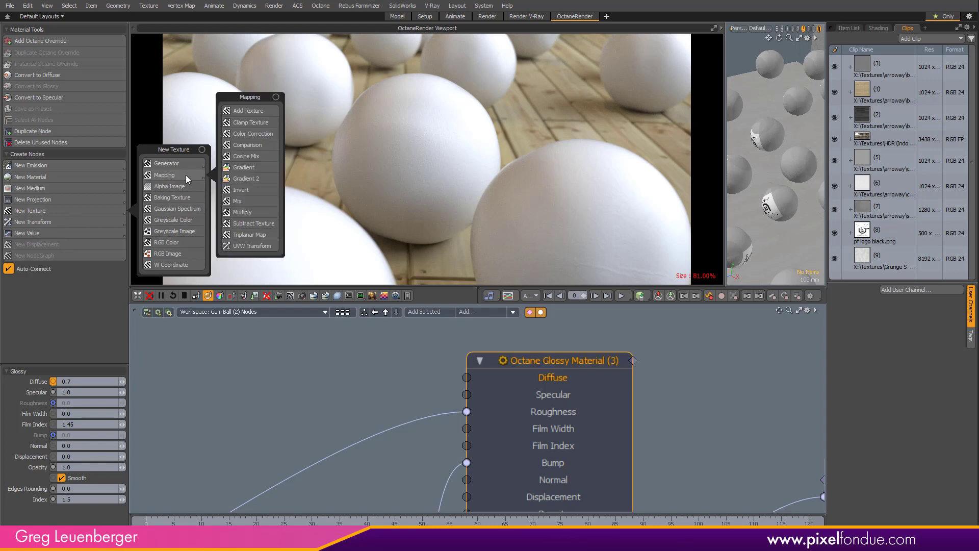
left_click(245, 179)
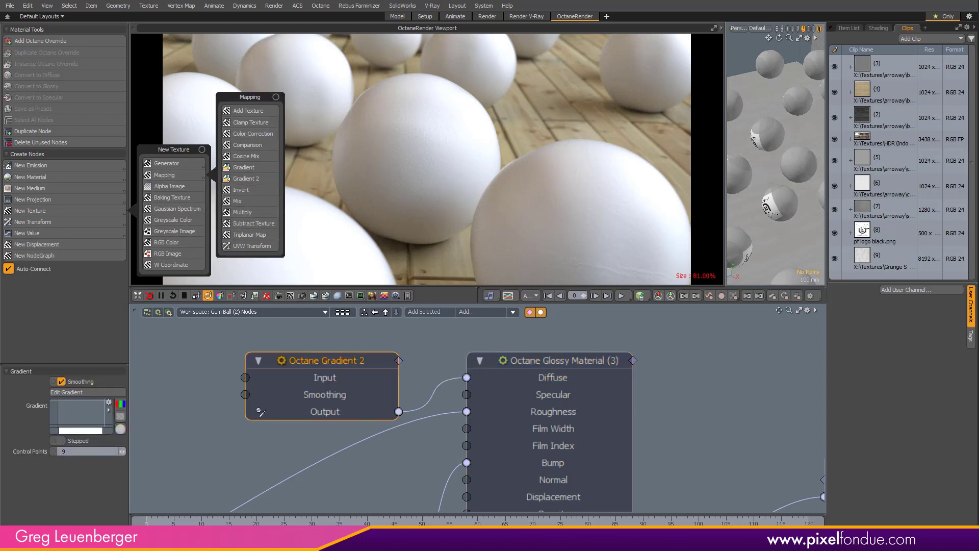
left_click_drag(243, 414, 443, 431, "alt")
left_click_drag(527, 380, 424, 348)
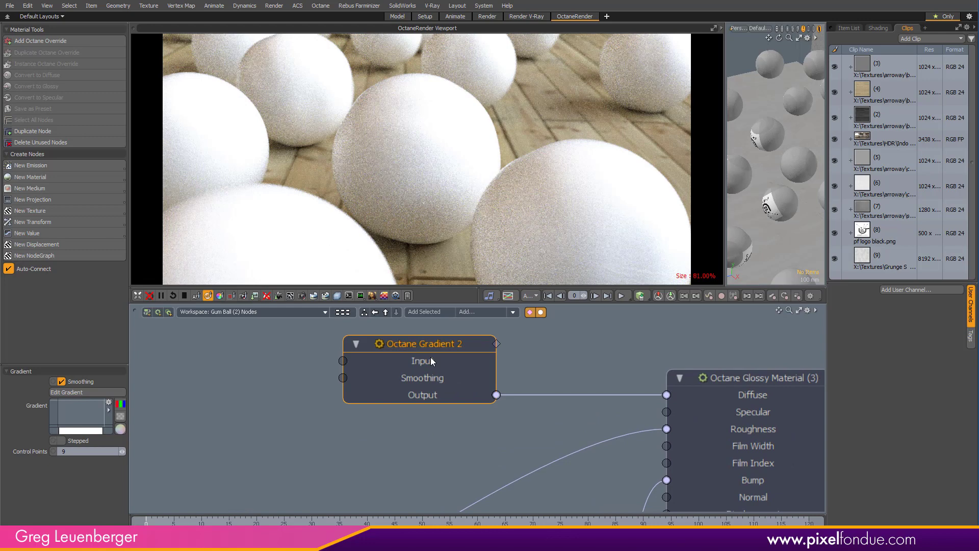
left_click(43, 213)
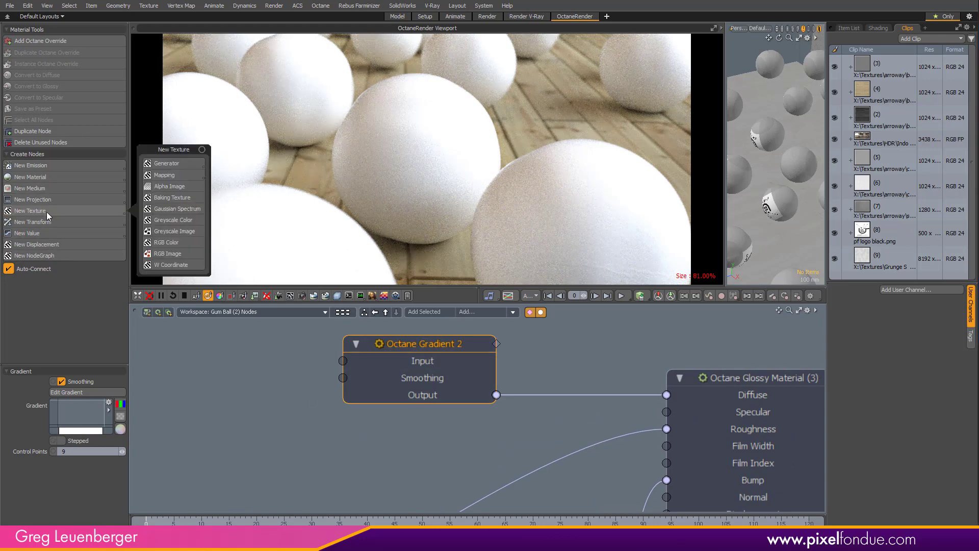
mouse_move(166, 176)
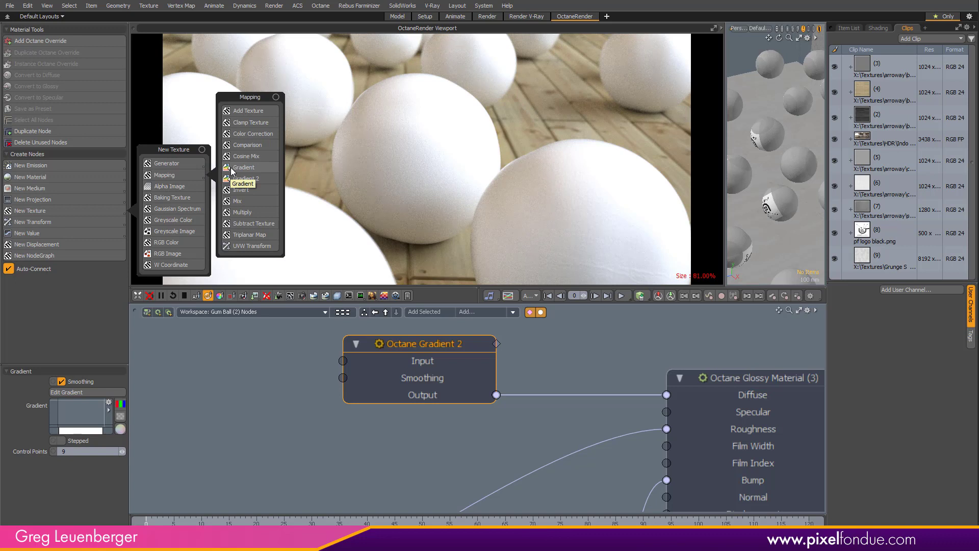
left_click(231, 168)
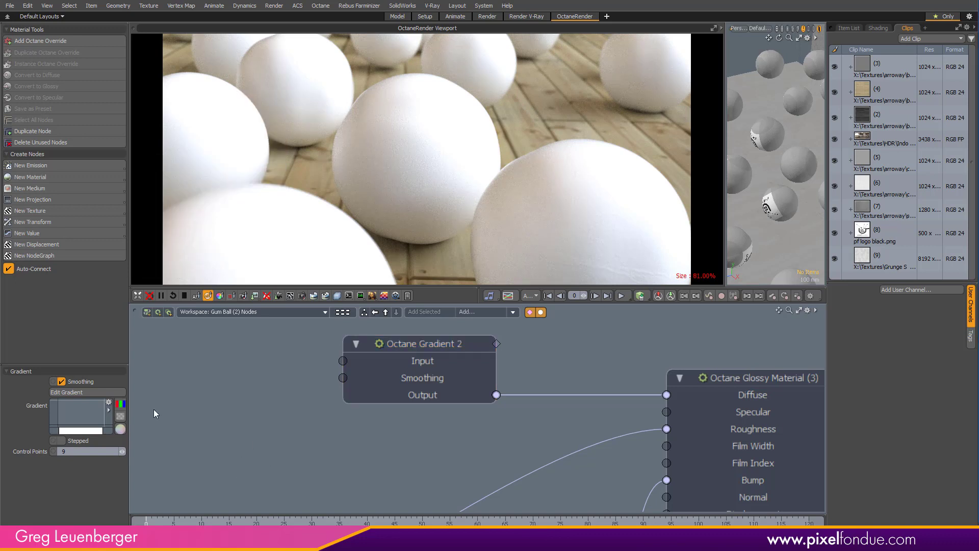
Open Octane Gradient 2 for editing and add a second key at 90% on its Gradient R, G and B channels
left_click(417, 363)
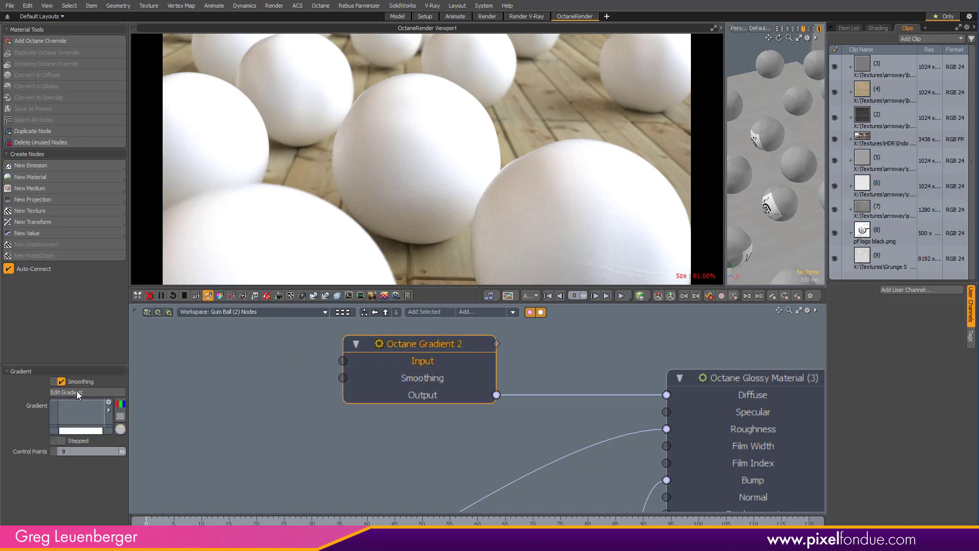
left_click(95, 393)
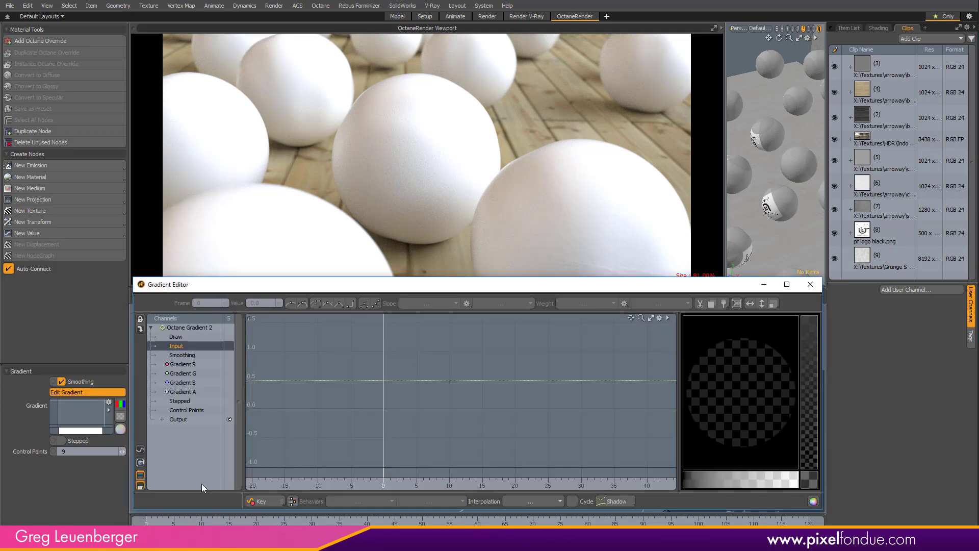
left_click(202, 383)
left_click(202, 364, "shift")
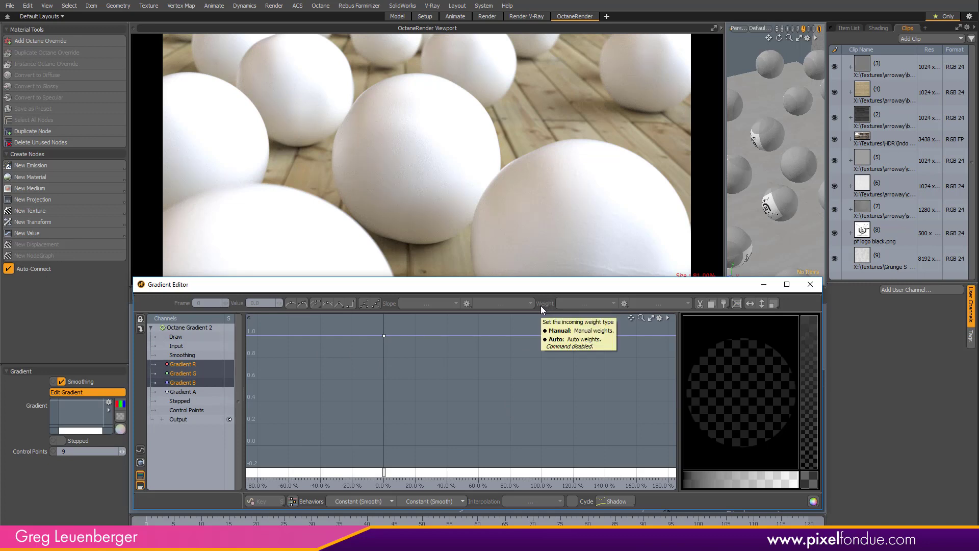
scroll(525, 411, "down", 2)
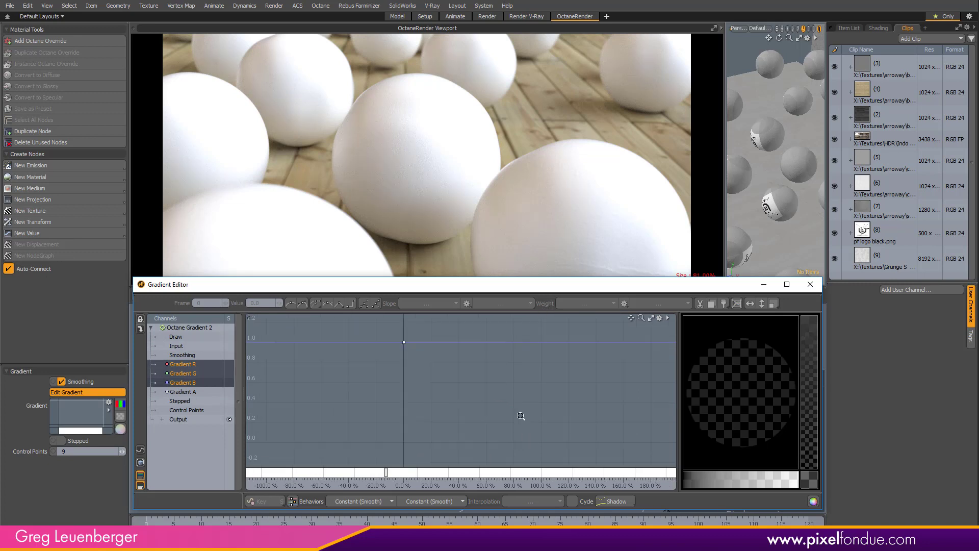
left_click(529, 343, "ctrl")
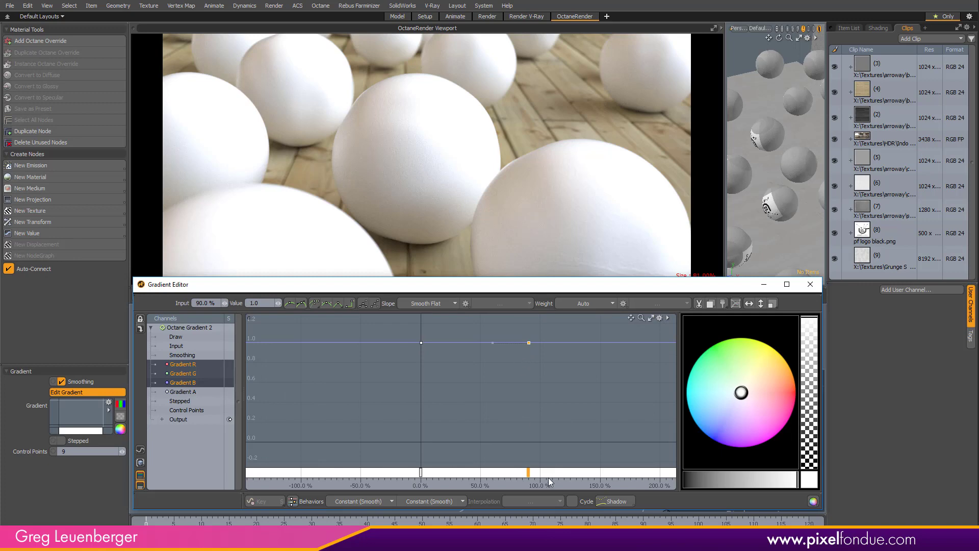
Color the gradient's end key red at 100% and its 0% key yellow, and close the Gradient Editor
left_click_drag(579, 406, 589, 405)
mouse_move(741, 394)
left_mouse_down()
mouse_move(794, 392)
mouse_move(765, 397)
mouse_move(753, 367)
left_mouse_up()
left_click(420, 472)
left_click(811, 284)
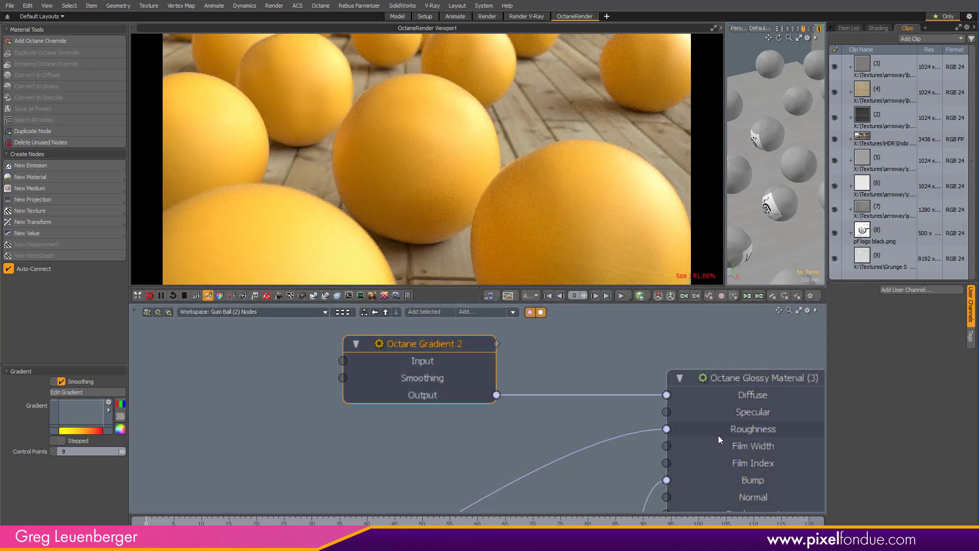
Inspect the Gradient 2 color ramp between 0% and 100% in the Gradient Editor
left_click(96, 392)
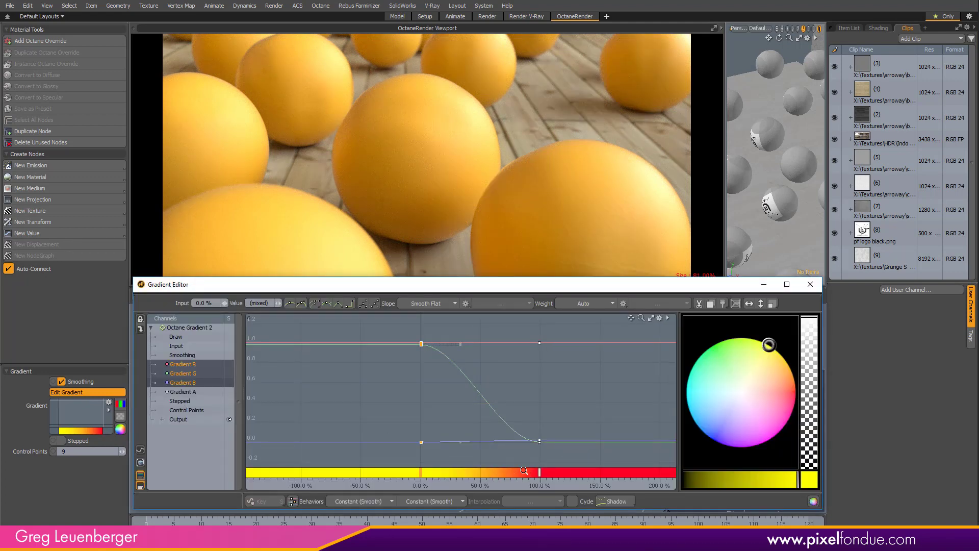
left_click_drag(493, 446, 522, 439, "ctrl+alt")
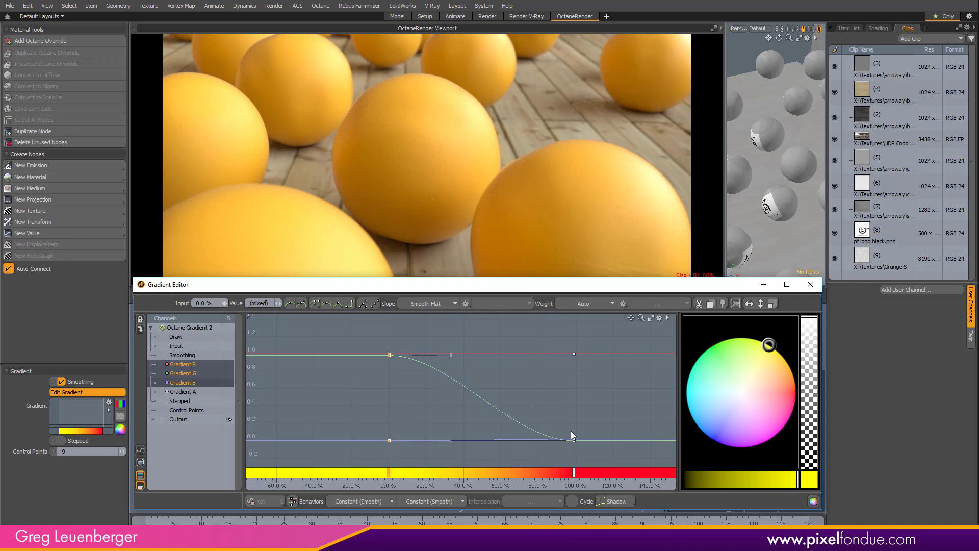
left_click(810, 284)
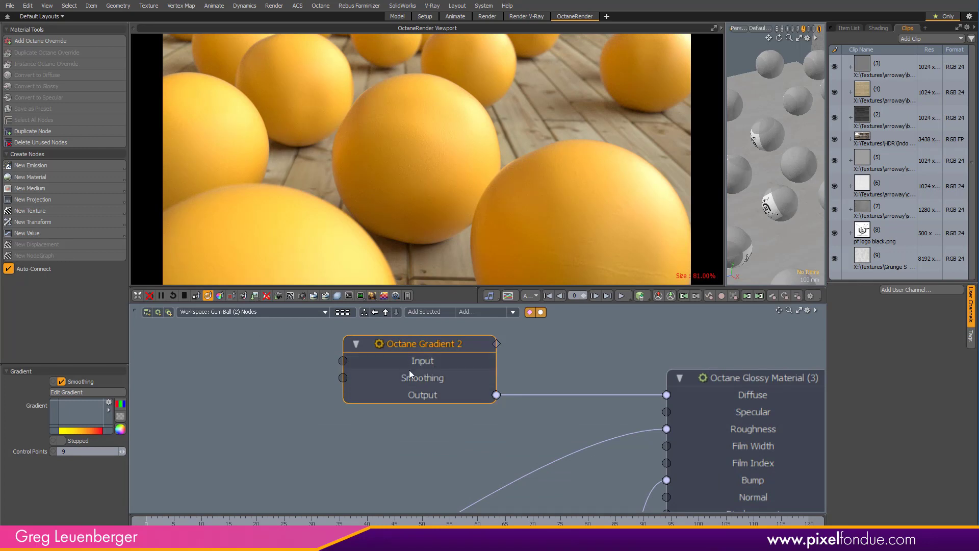
Add a Random Color generator texture to the Input of Octane Gradient 2 and place its node before the gradient
scroll(427, 366, "down", 2)
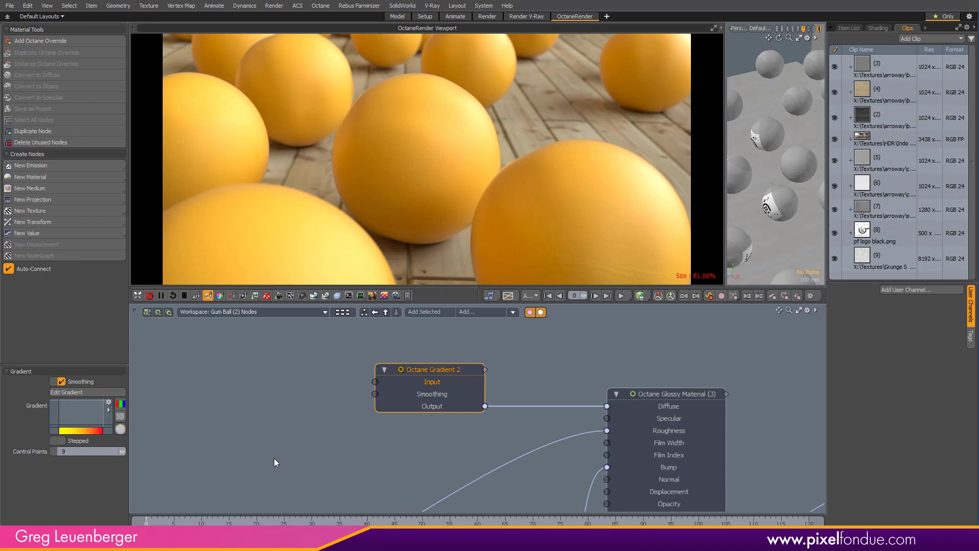
left_click(60, 212)
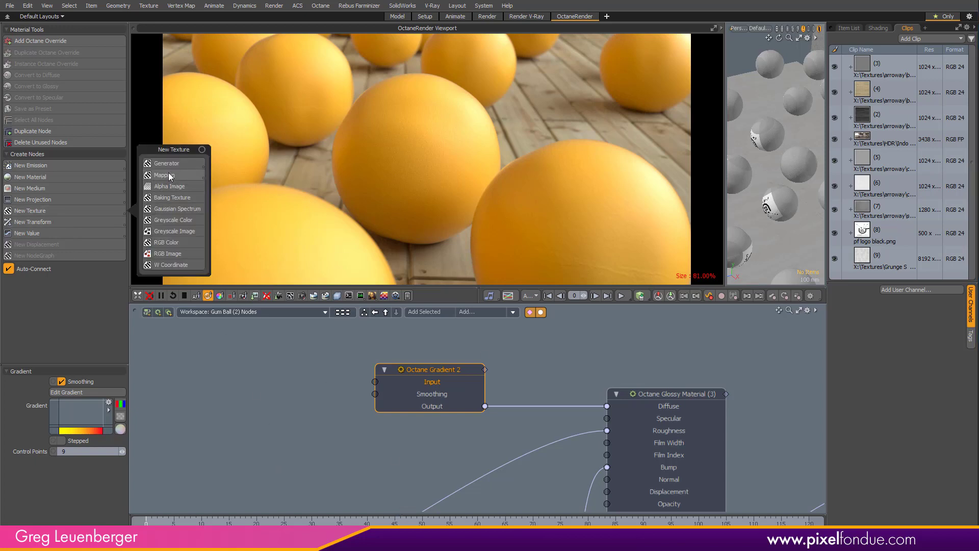
left_click(166, 164)
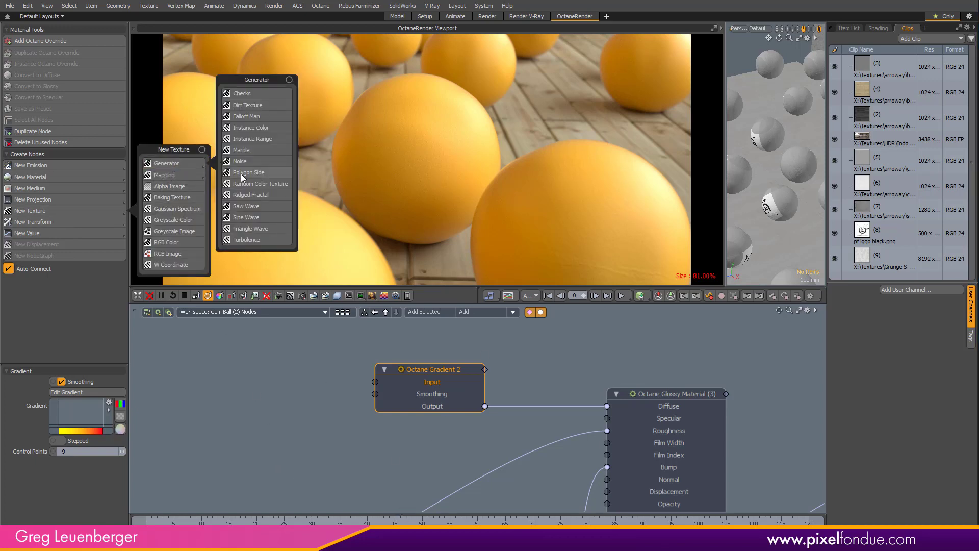
left_click(275, 184)
left_click_drag(294, 374, 270, 362)
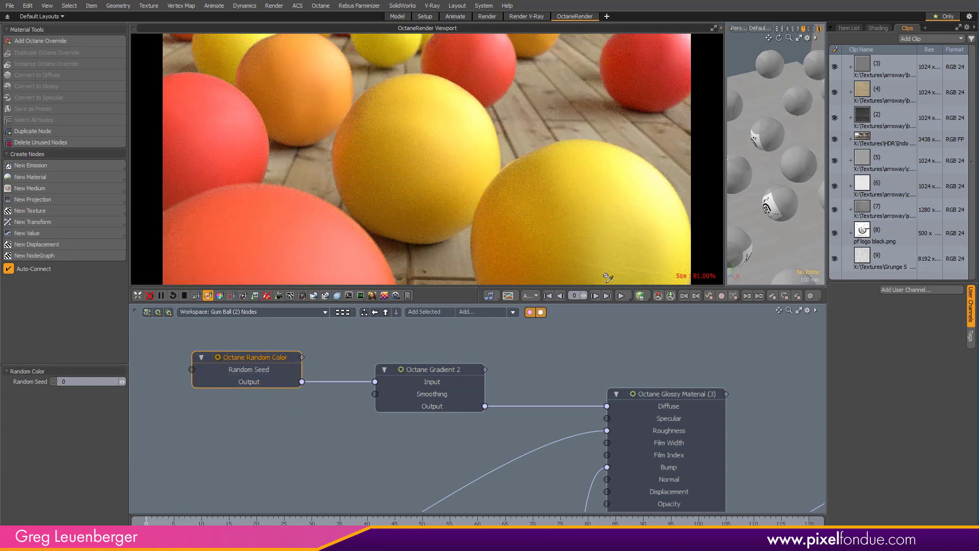
Enlarge the OctaneRender viewport by shrinking the schematic area and bring the whole material node chain into view
left_click_drag(607, 304, 608, 368)
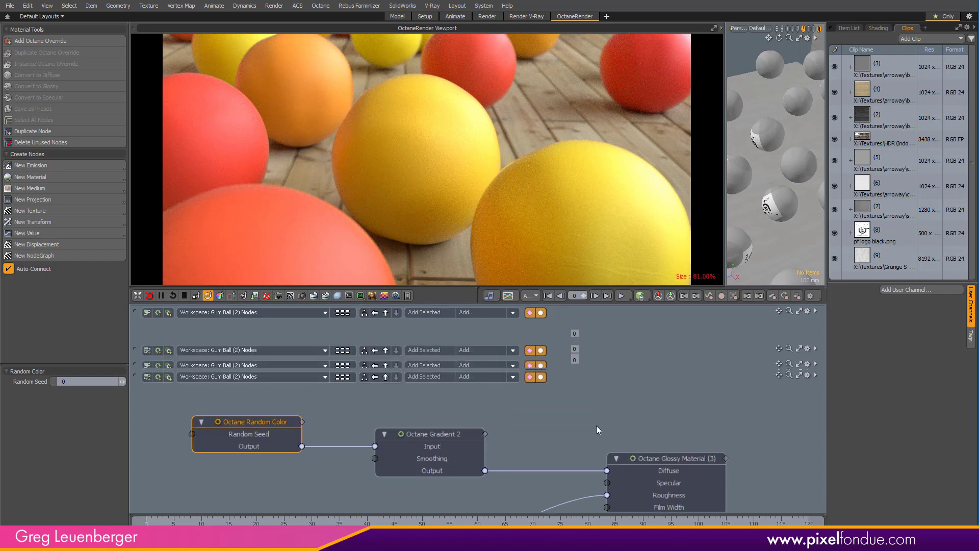
scroll(553, 437, "down", 6)
left_click_drag(553, 437, 519, 435, "alt")
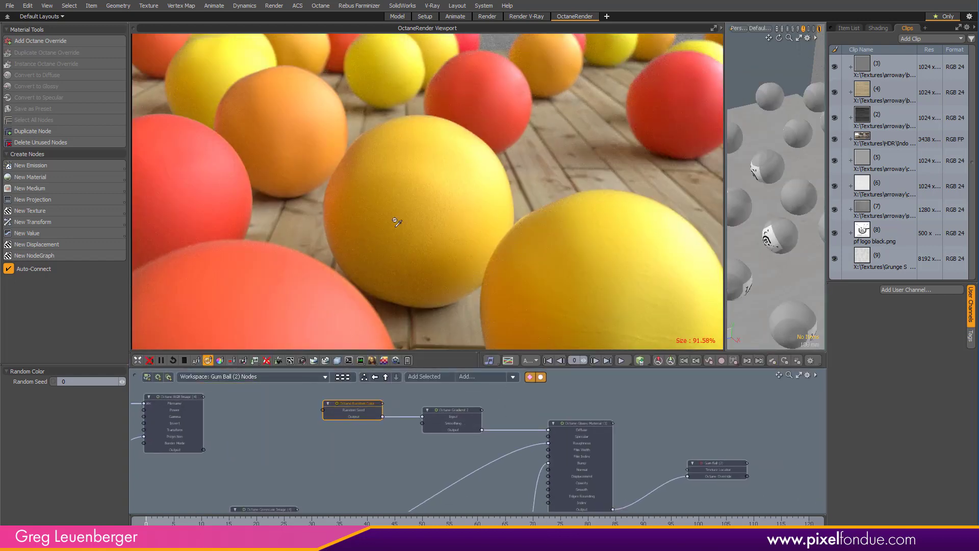
Reopen the Gradient Editor for Octane Gradient 2 and shrink its window to uncover the render
left_click(452, 416)
left_click(78, 391)
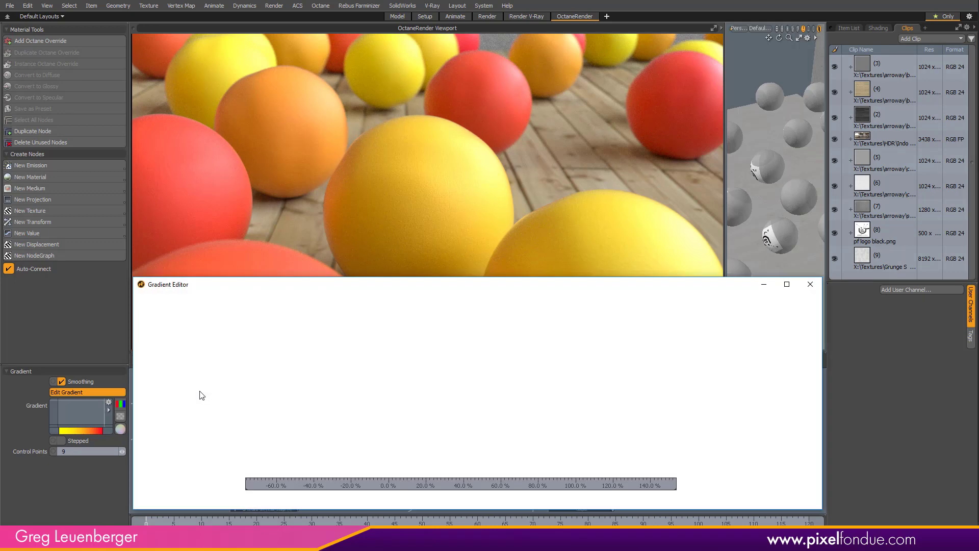
left_click_drag(822, 278, 628, 337)
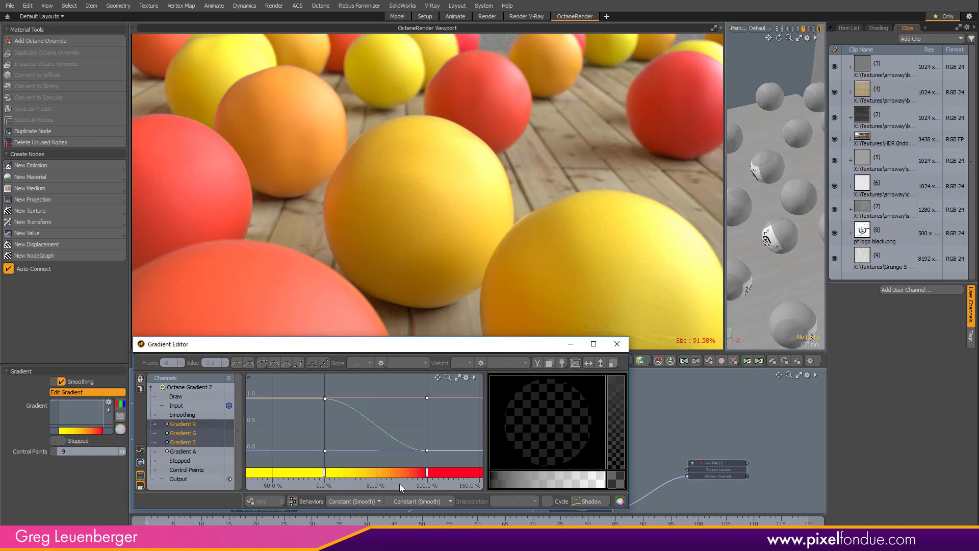
left_click_drag(352, 476, 370, 461, "alt")
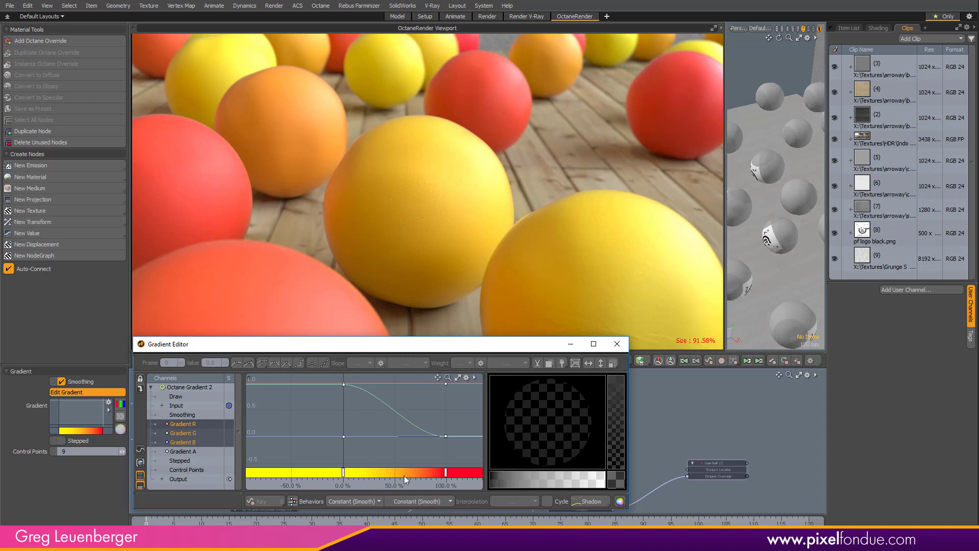
Add three intermediate keys to the gradient between the yellow and red end keys
left_click(368, 472)
left_click(394, 472)
left_click(423, 472)
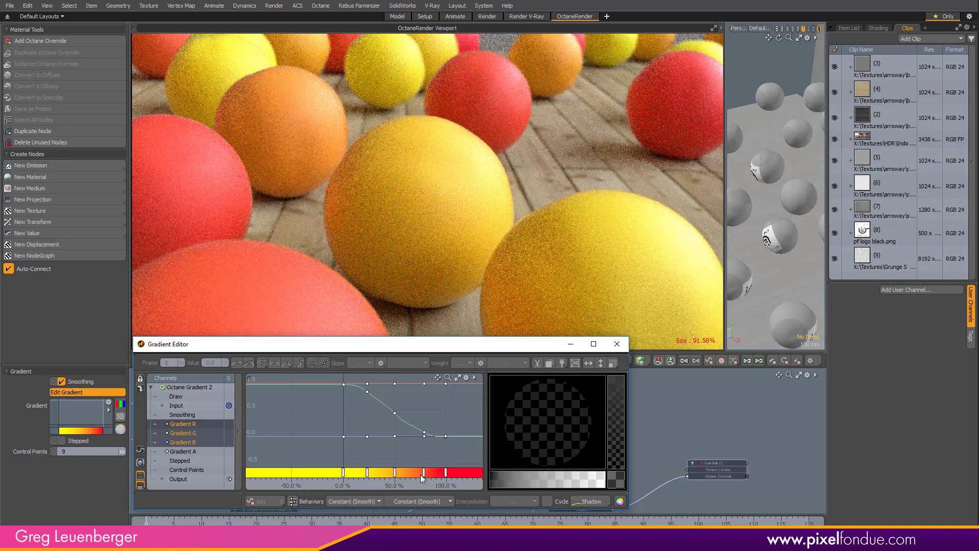
Color the gradient's 78% key cyan, its 23% key magenta and the middle key orange
left_click_drag(533, 420, 508, 420)
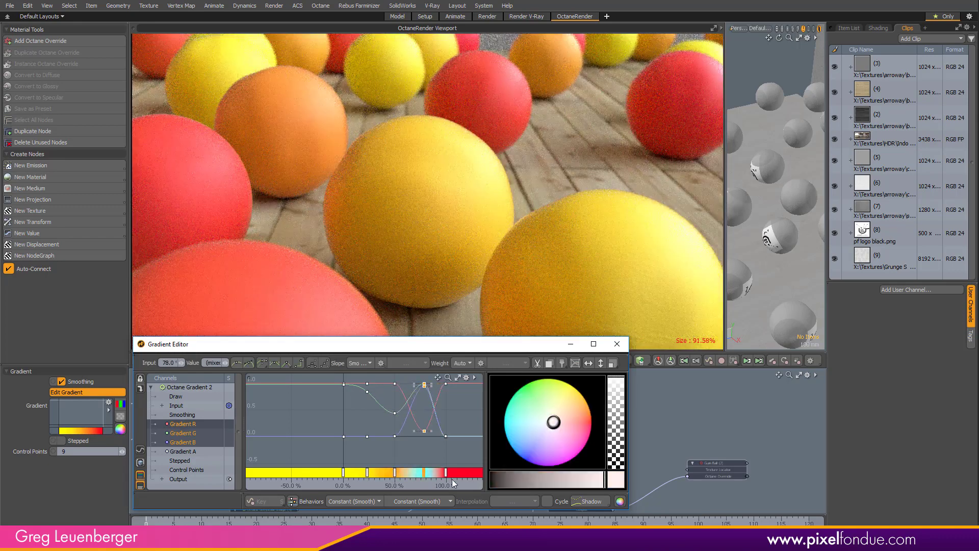
left_click(395, 473)
left_click(368, 472)
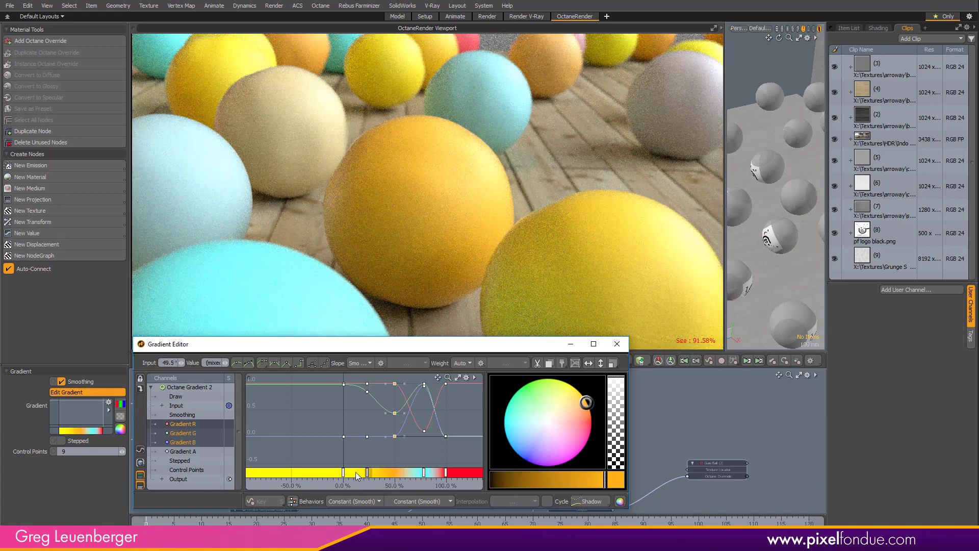
left_click_drag(559, 438, 577, 493)
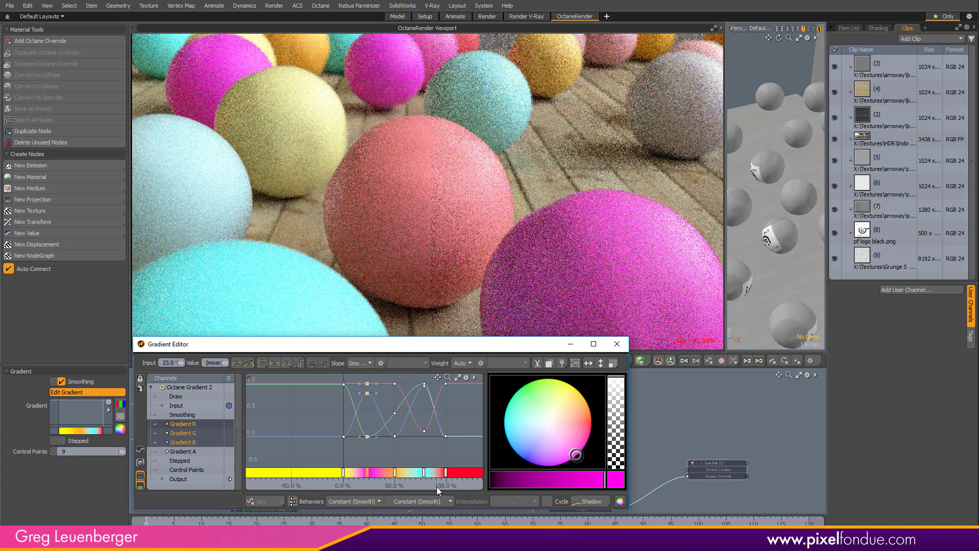
left_click(395, 473)
left_click_drag(584, 407, 589, 408)
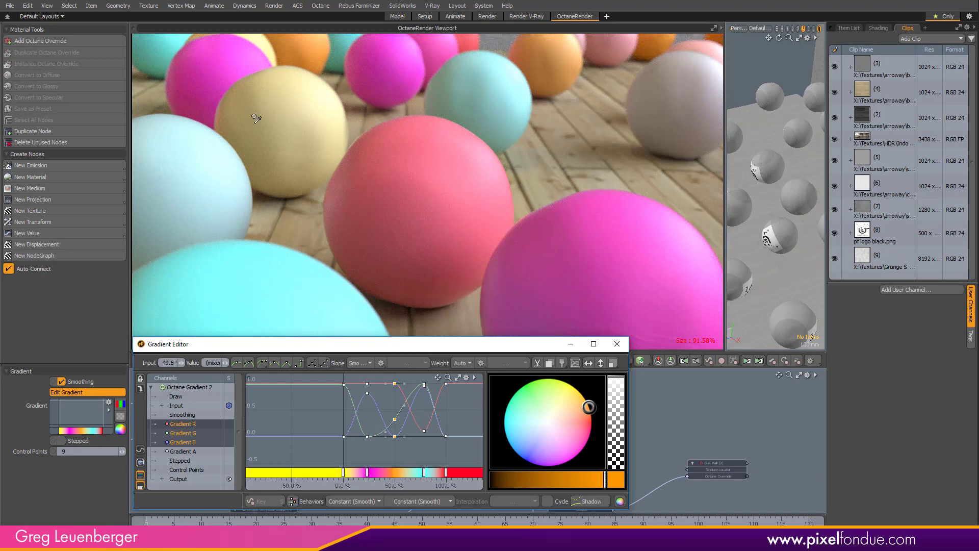
Move the red end key of the gradient to 90%
middle_click_drag(413, 453, 423, 420)
left_click_drag(423, 420, 419, 416, "alt")
left_click_drag(397, 463, 381, 427, "ctrl+alt")
left_click_drag(431, 453, 312, 447, "ctrl+alt")
left_click_drag(459, 474, 289, 487)
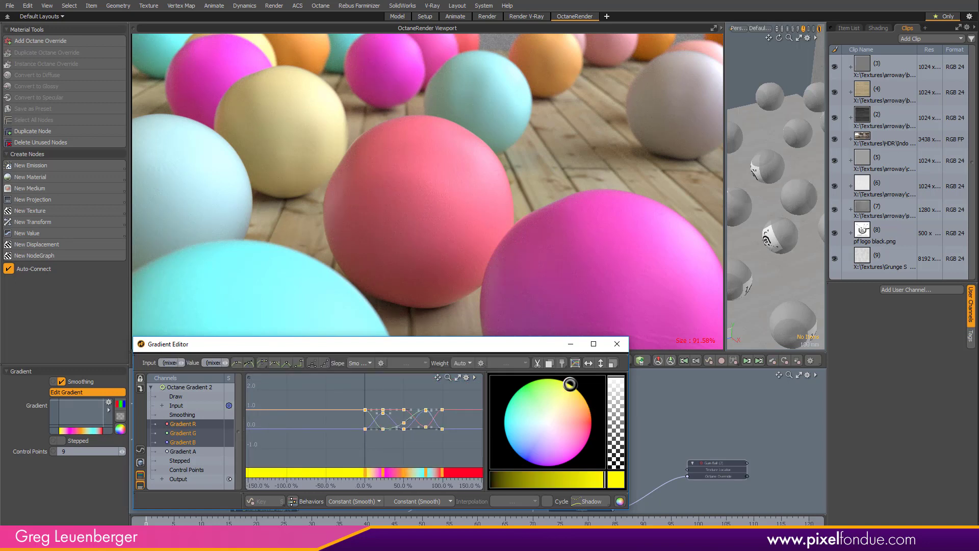
left_click(357, 476)
mouse_move(441, 473)
left_mouse_down()
mouse_move(451, 460)
mouse_move(435, 460)
left_mouse_up()
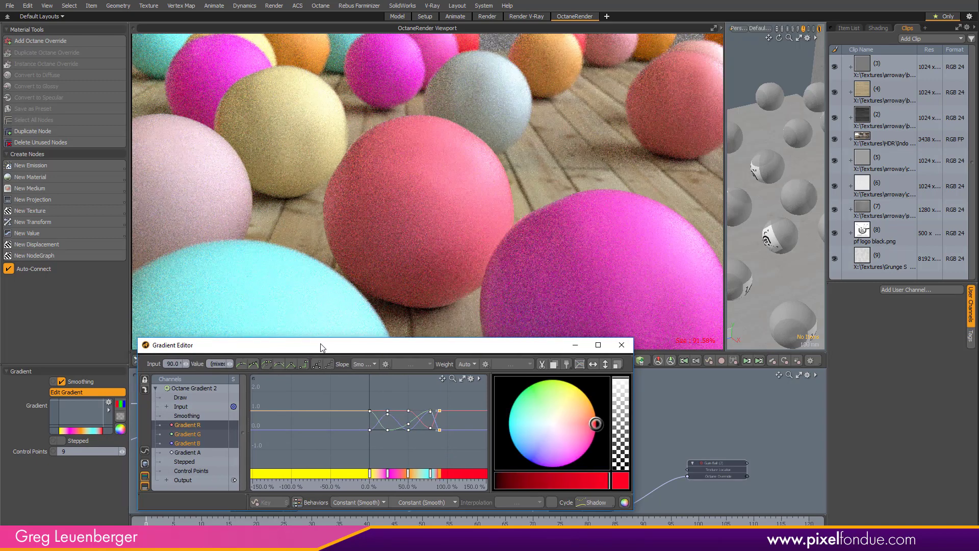
Set the slope of all gradient keys to Stepped and enable the Stepped option of Octane Gradient 2
left_click_drag(316, 345, 339, 324)
left_click(343, 458)
key("a")
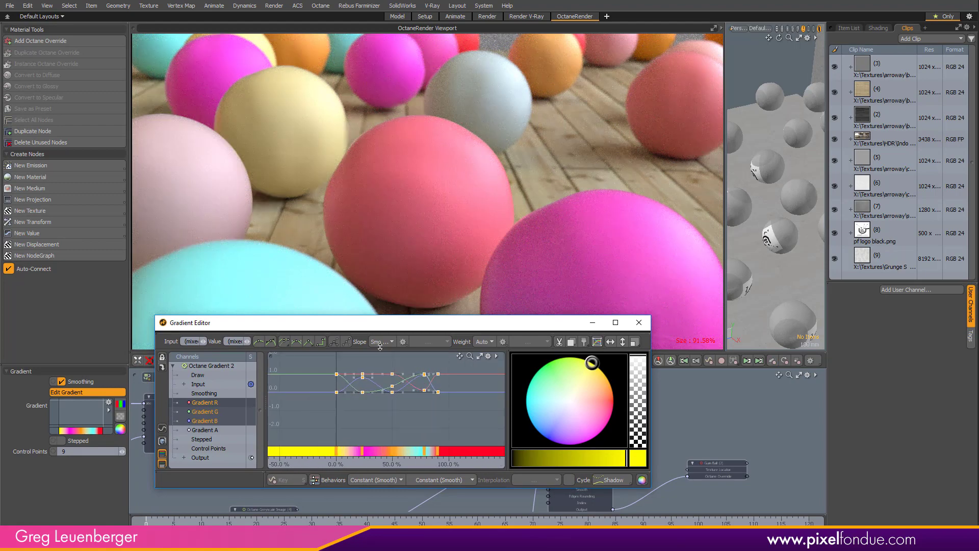
left_click(381, 341)
left_click(380, 331)
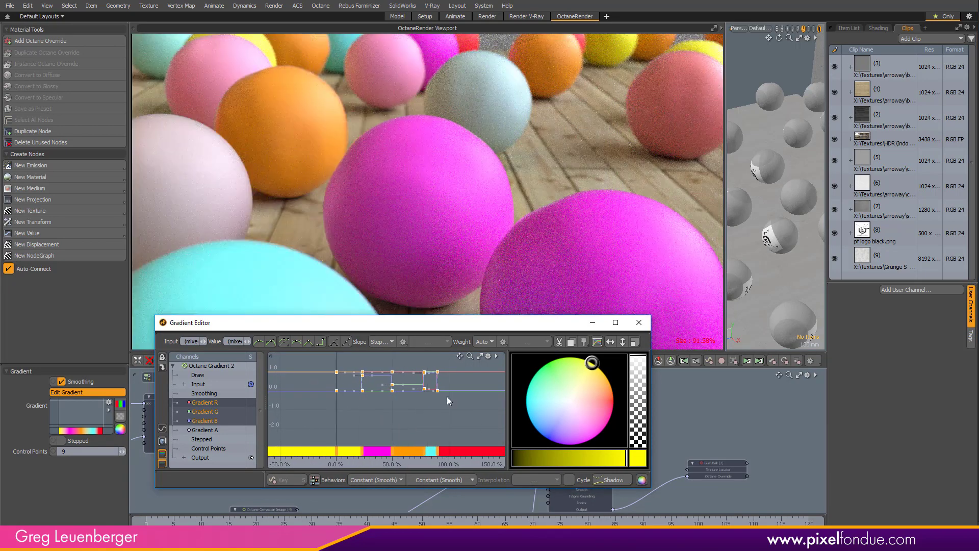
left_click_drag(512, 329, 808, 342)
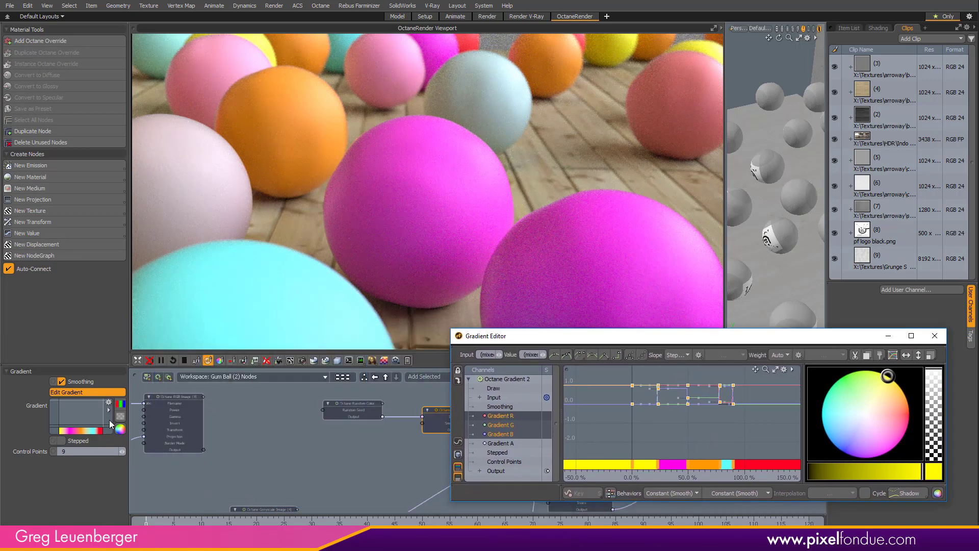
left_click(62, 441)
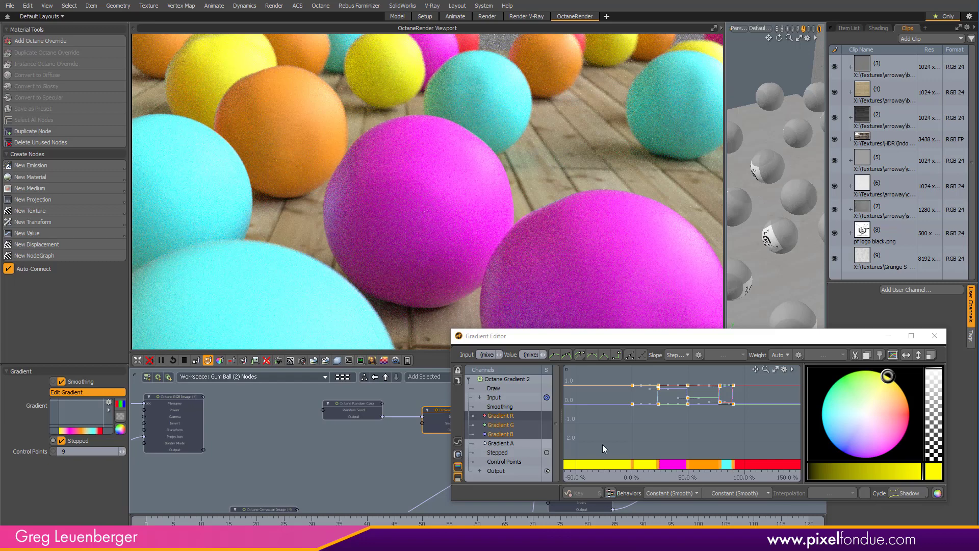
Move the gradient's orange key to 37%, the cyan key to about 63% and the red key to 79.5%
left_click_drag(689, 465, 673, 465)
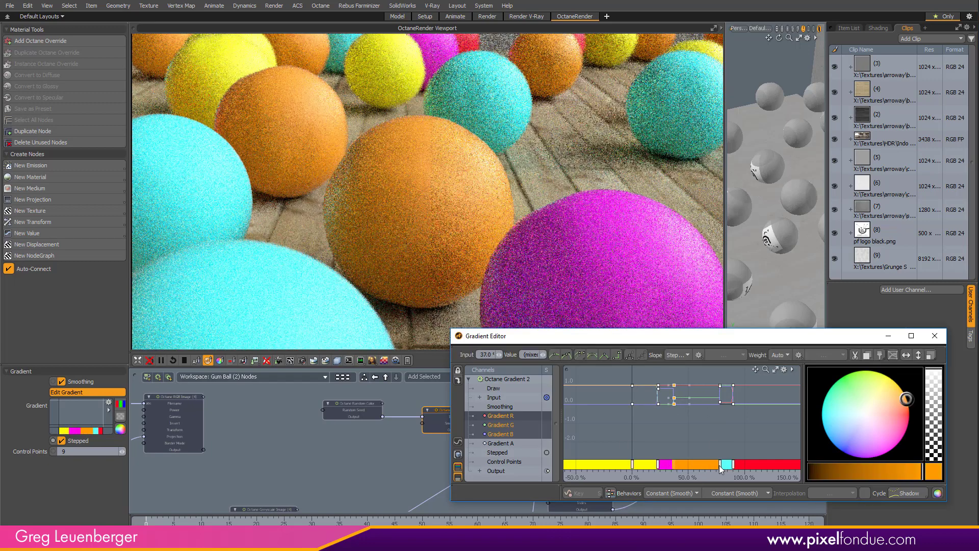
left_click(719, 464)
left_click_drag(713, 462, 733, 469)
left_click_drag(708, 419, 731, 470, "ctrl+alt")
scroll(728, 437, "up", 2)
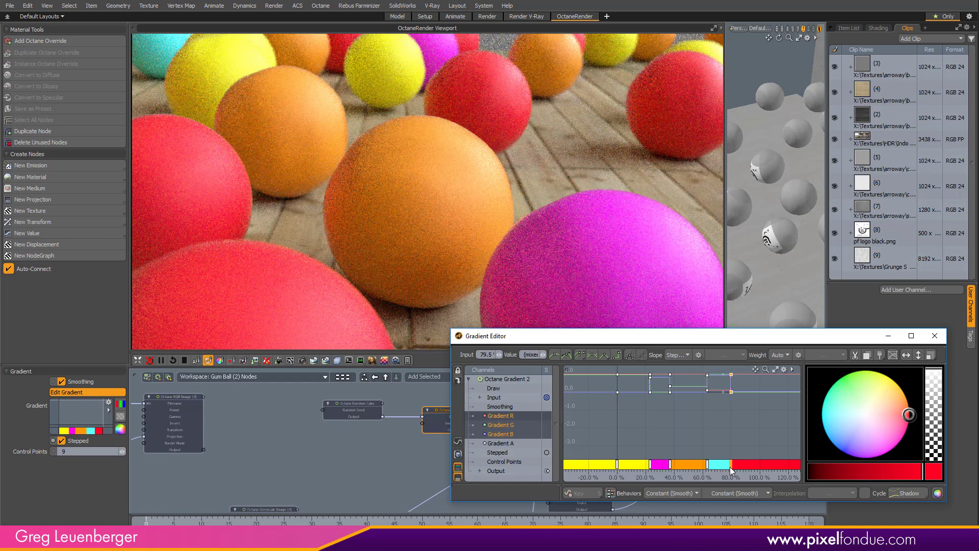
Move the gradient's magenta key to 16.5% and close the Gradient Editor
scroll(724, 448, "up", 1)
left_click(623, 462)
left_click_drag(621, 455, 610, 458)
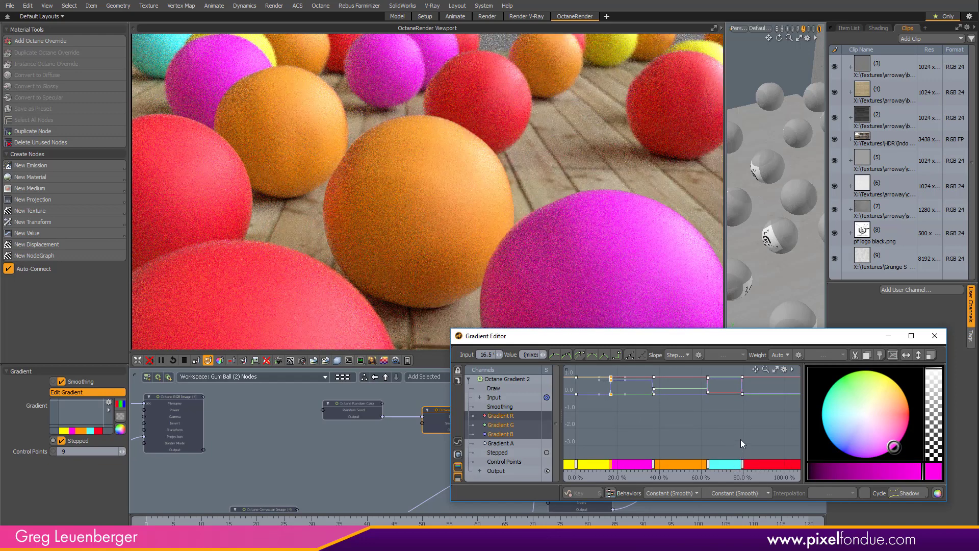
left_click(934, 335)
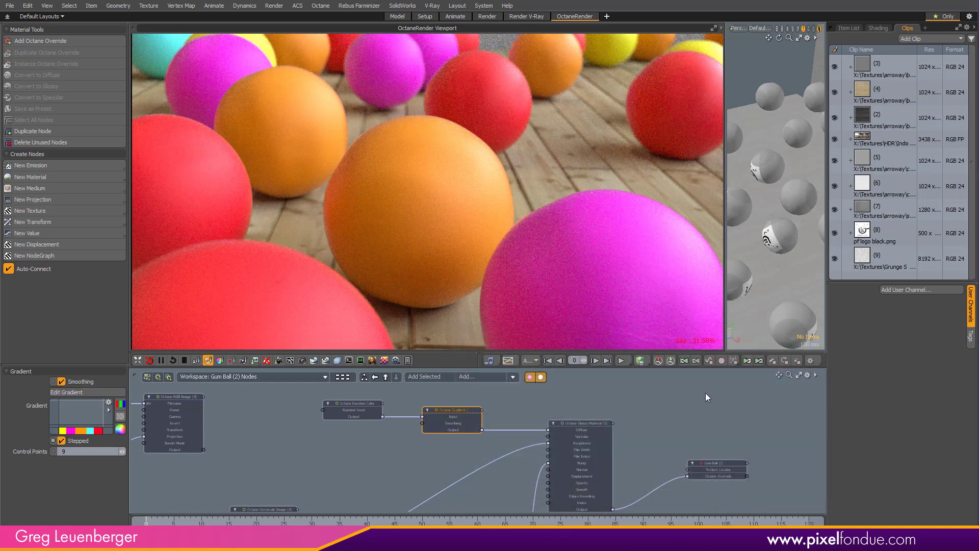
Disconnect the Octane Gradient 2 output from the glossy material's Diffuse input
left_click(528, 402)
left_click_drag(513, 421, 550, 433, "alt")
scroll(550, 433, "down", 2)
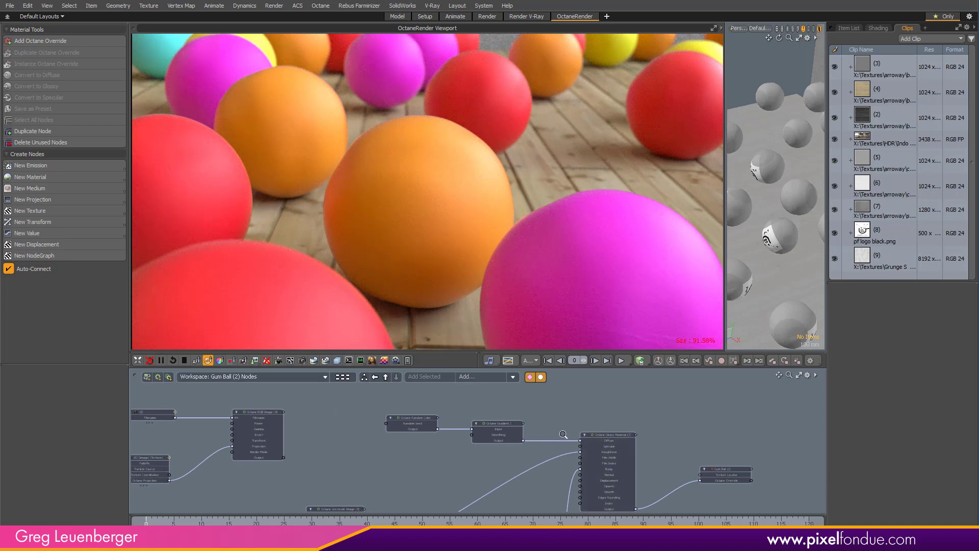
scroll(560, 434, "up", 5)
scroll(681, 440, "down", 3)
left_click_drag(605, 427, 600, 458, "alt")
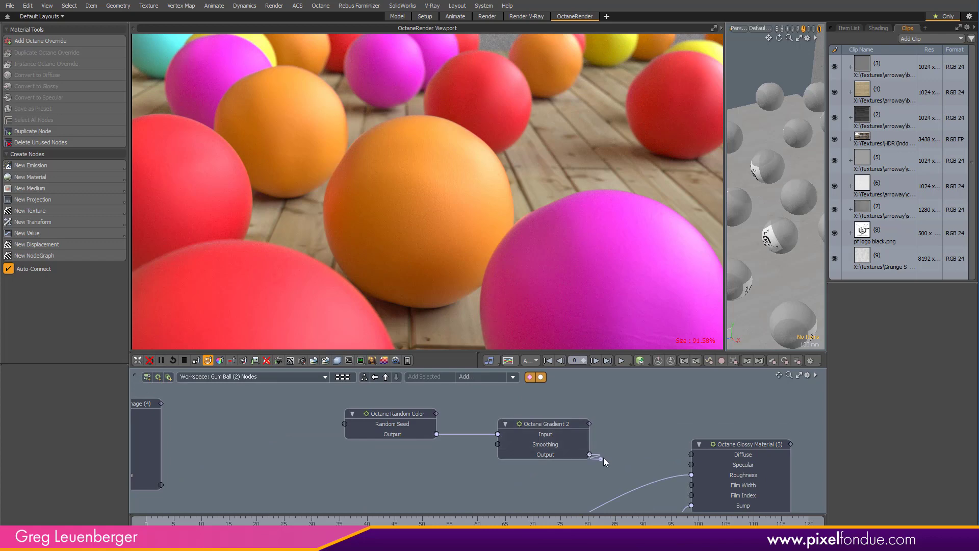
Select the logo's clip, texture and RGB Image nodes and move them together above the Random Color and Gradient 2 nodes
left_click_drag(370, 475, 478, 474)
scroll(504, 453, "down", 3)
left_click_drag(327, 410, 471, 497)
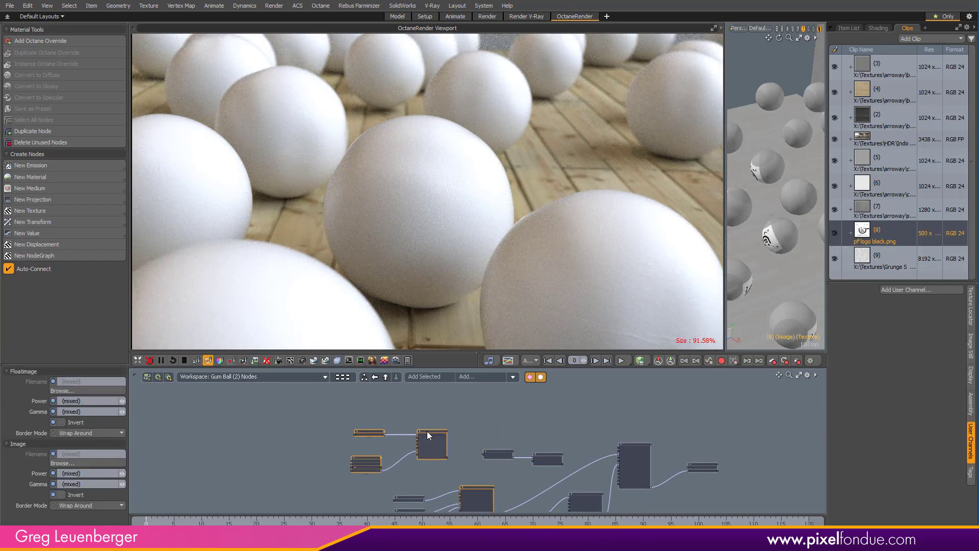
left_click_drag(450, 418, 553, 389)
Add an Octane Mix Texture to the Diffuse channel of Octane Glossy Material (3)
left_click_drag(561, 411, 526, 437, "alt")
scroll(528, 416, "up", 3)
scroll(539, 432, "down", 1)
left_click(540, 434)
scroll(561, 484, "up", 3)
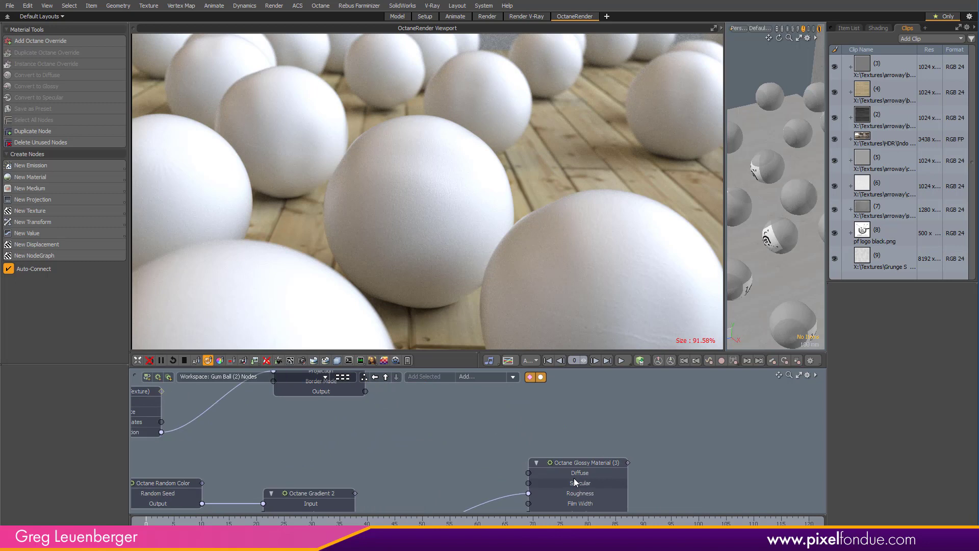
left_click(578, 478)
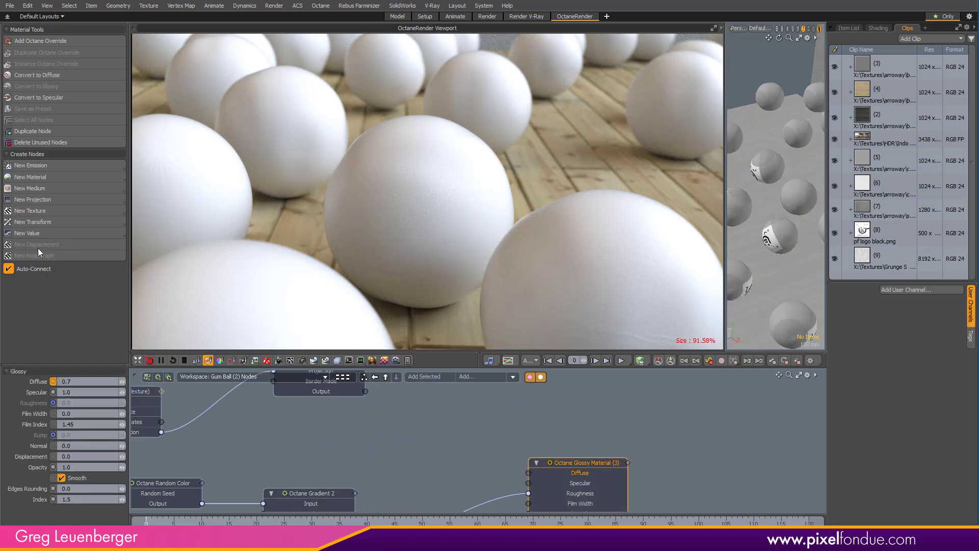
left_click(45, 209)
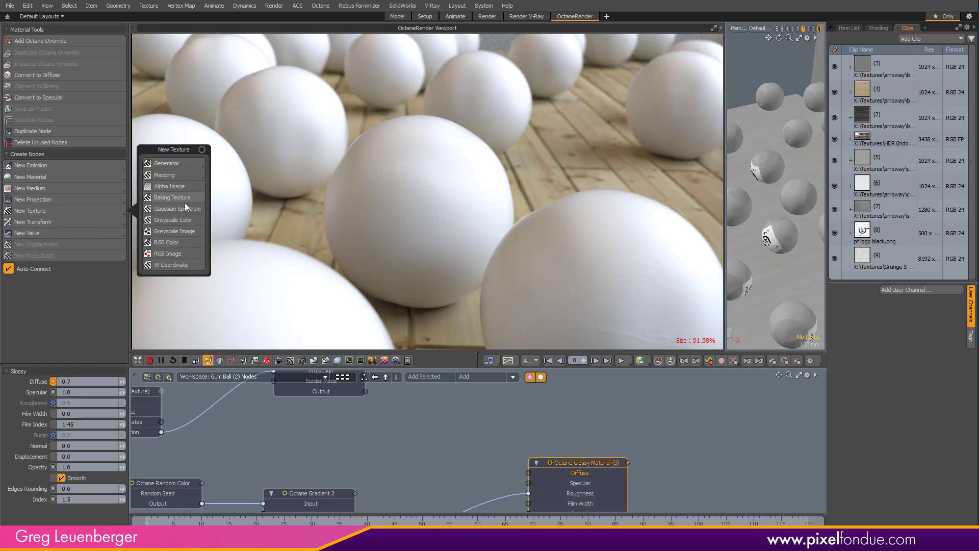
left_click(171, 175)
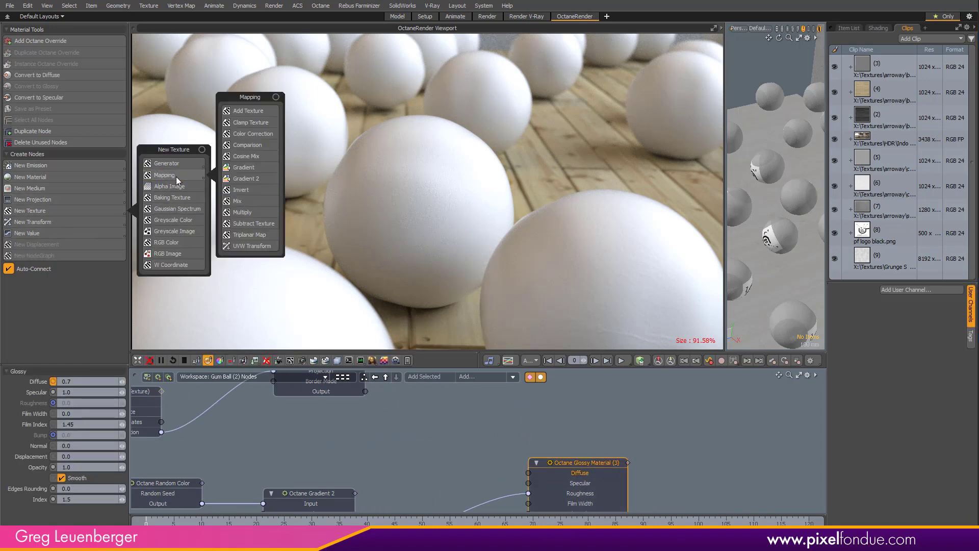
left_click(245, 200)
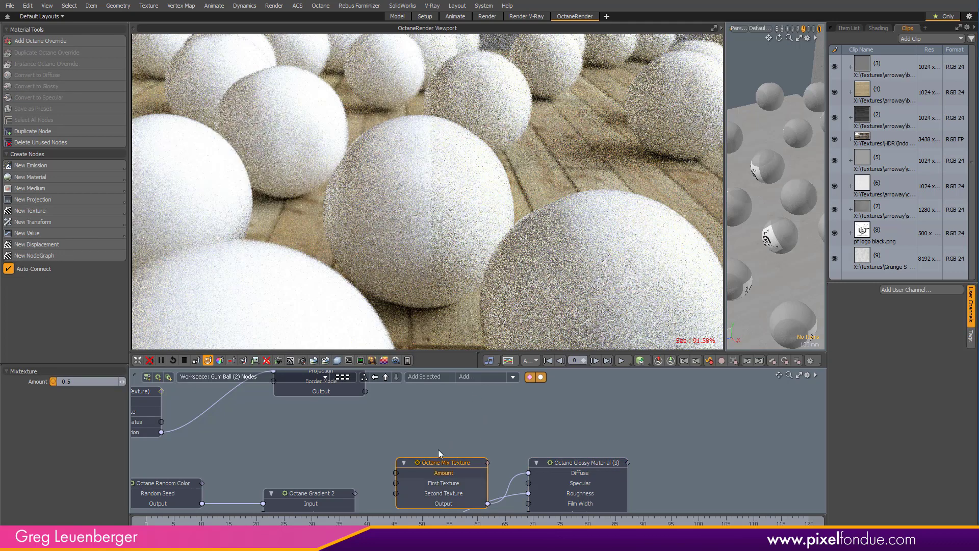
Move the Mix Texture above the gradient and connect the Gradient 2 output to its Second Texture input
left_click_drag(439, 461, 446, 424)
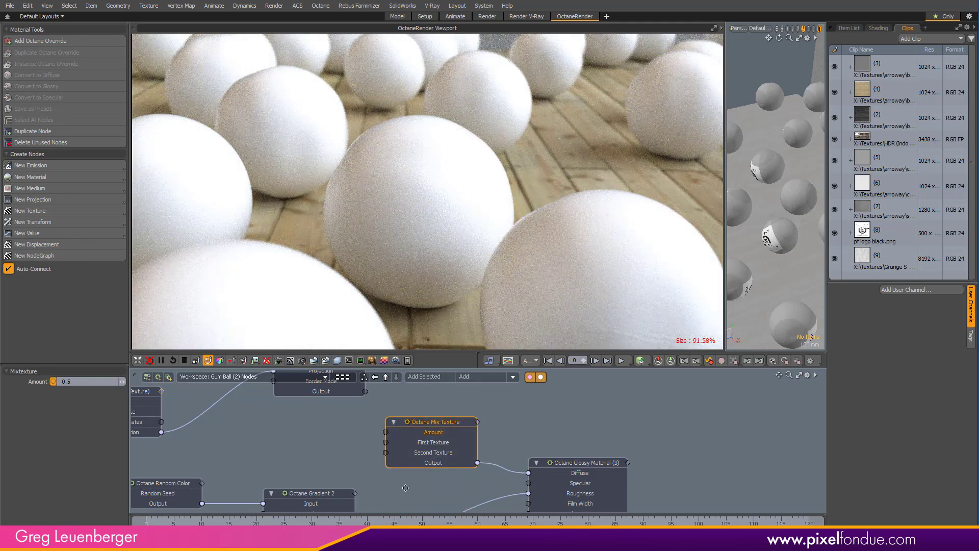
scroll(394, 493, "down", 2)
left_click_drag(432, 497, 482, 450)
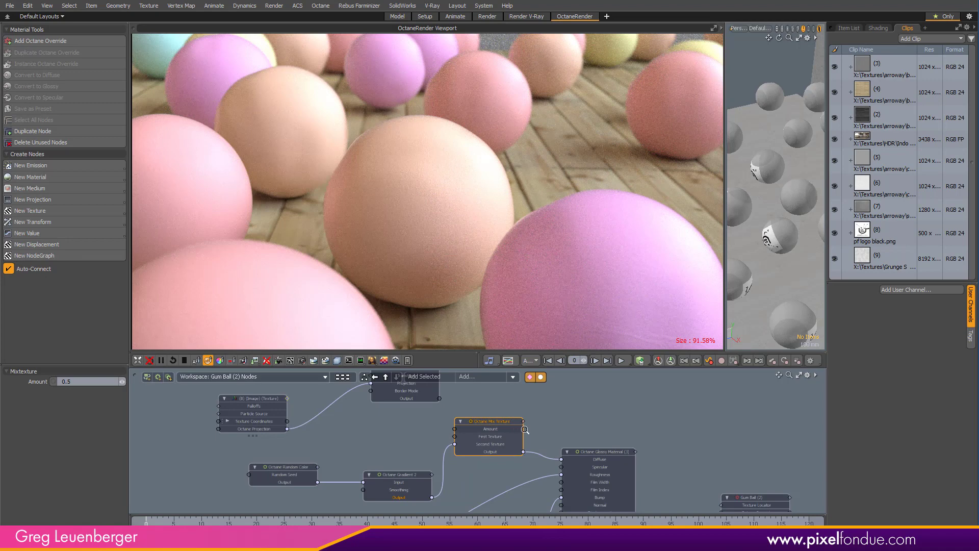
Test the Mix Texture's Amount at 1 and at 0
scroll(520, 429, "up", 3)
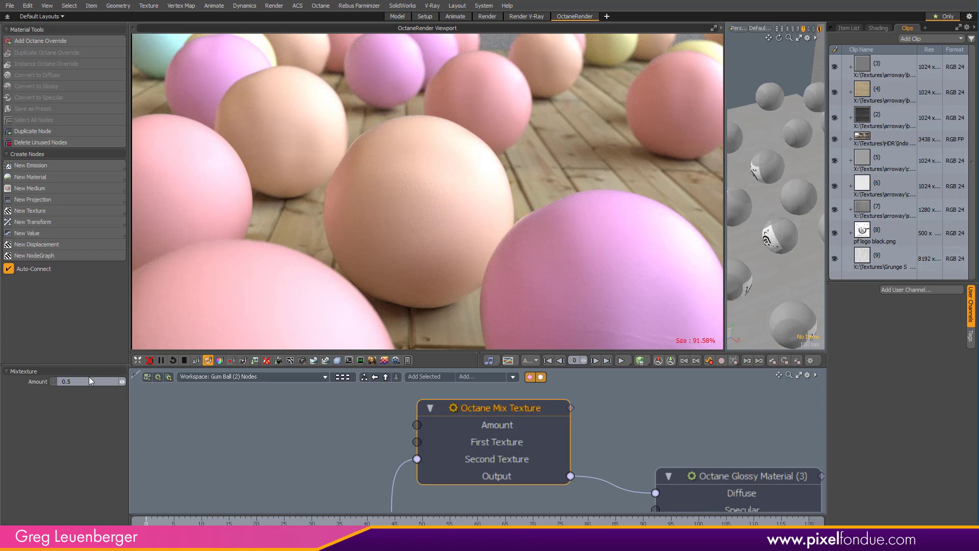
type("1")
key("Return")
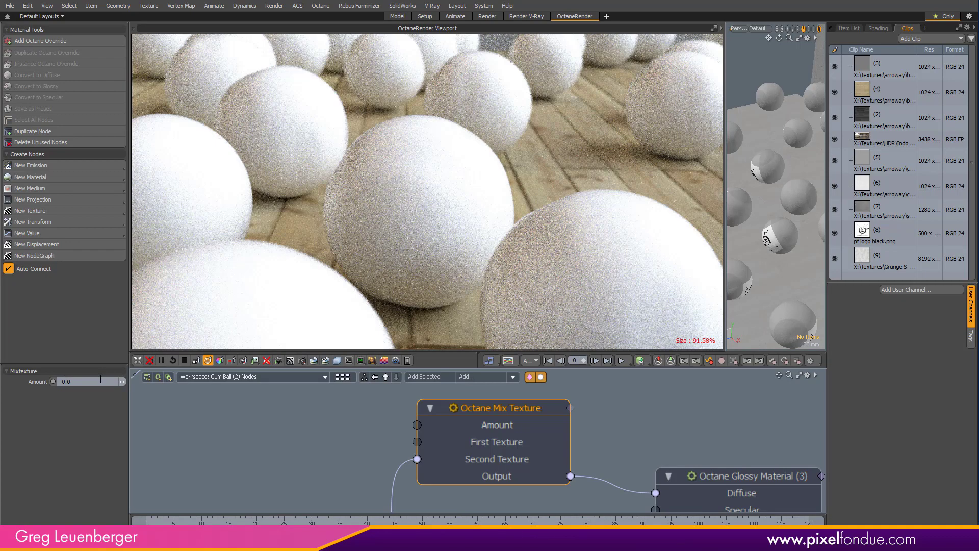
scroll(519, 436, "down", 5)
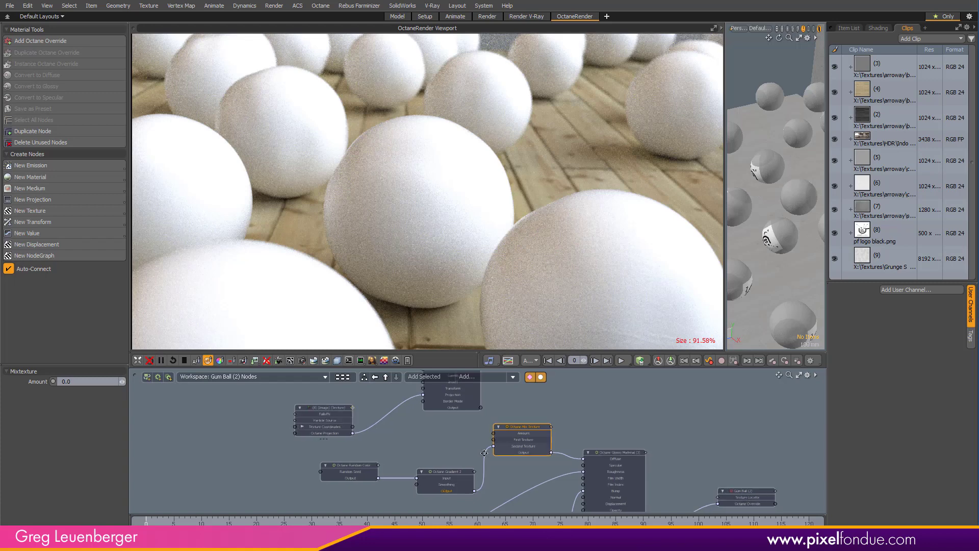
Open the pf logo black.png clip in the Image Viewer and place the viewer clear of the node graph
left_click_drag(510, 407, 494, 417, "alt")
scroll(494, 419, "up", 4)
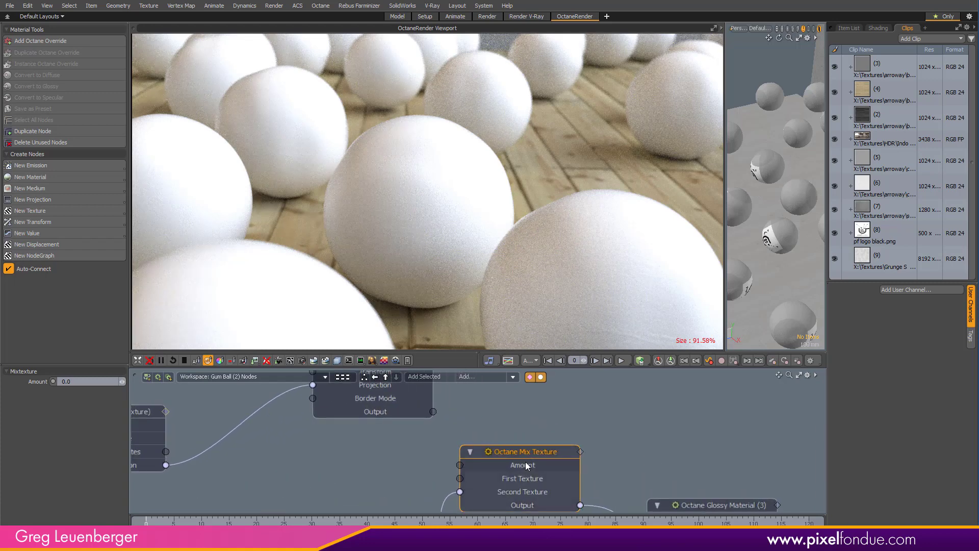
middle_click_drag(462, 406, 480, 430)
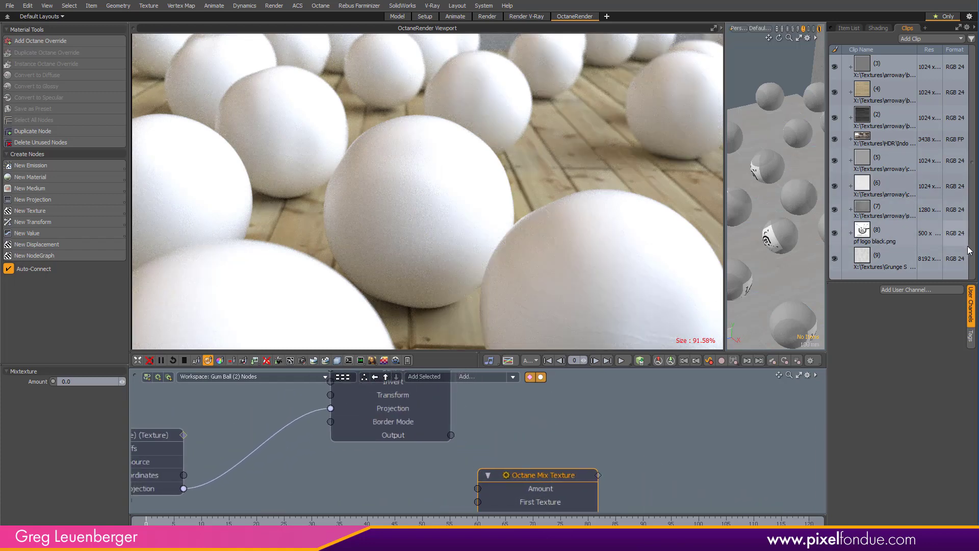
double_click(865, 231)
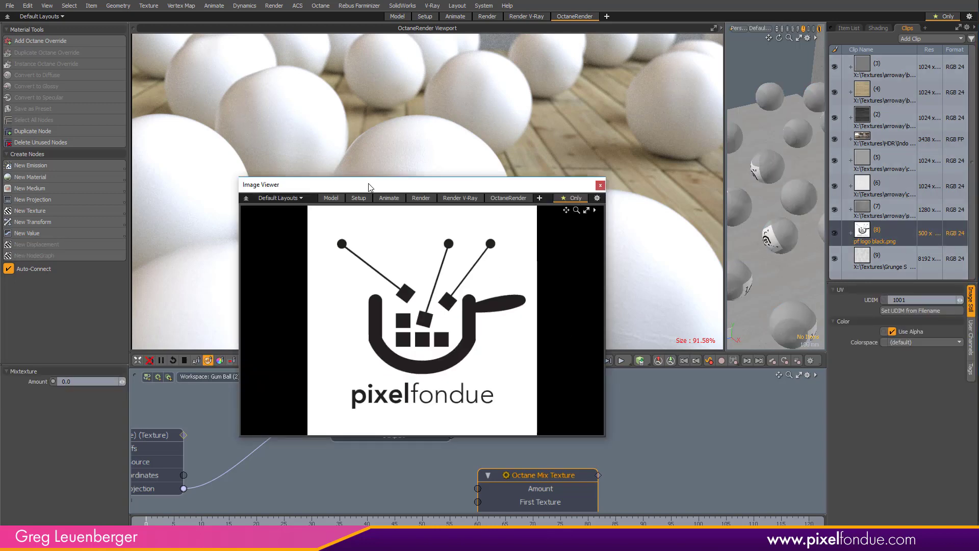
left_click_drag(375, 188, 784, 113)
Connect the output of the logo's RGB Image node to the Mix Texture's Amount input
left_click_drag(450, 435, 479, 490)
scroll(535, 448, "down", 4)
left_click_drag(521, 430, 519, 480, "alt")
left_click(450, 402)
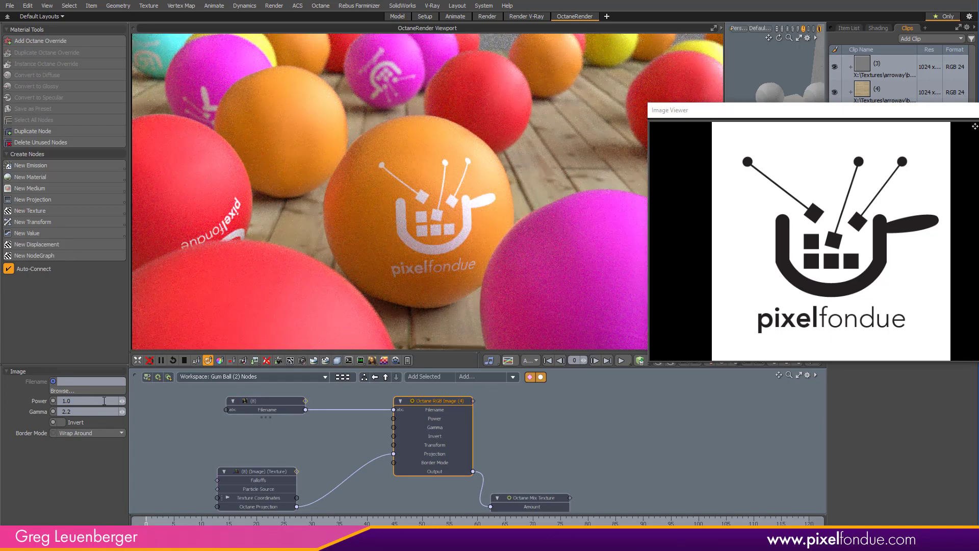
Add an Octane RGB Color texture to the Mix Texture's First Texture input
left_click_drag(600, 470, 535, 434, "alt")
scroll(540, 433, "down", 2)
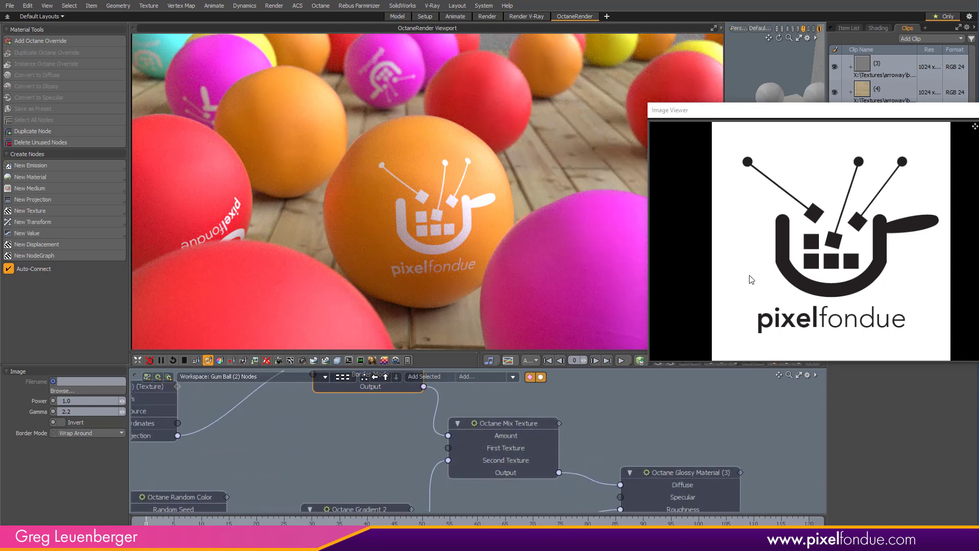
left_click_drag(455, 484, 478, 445, "alt")
left_click_drag(471, 503, 464, 550, "alt")
left_click(510, 458)
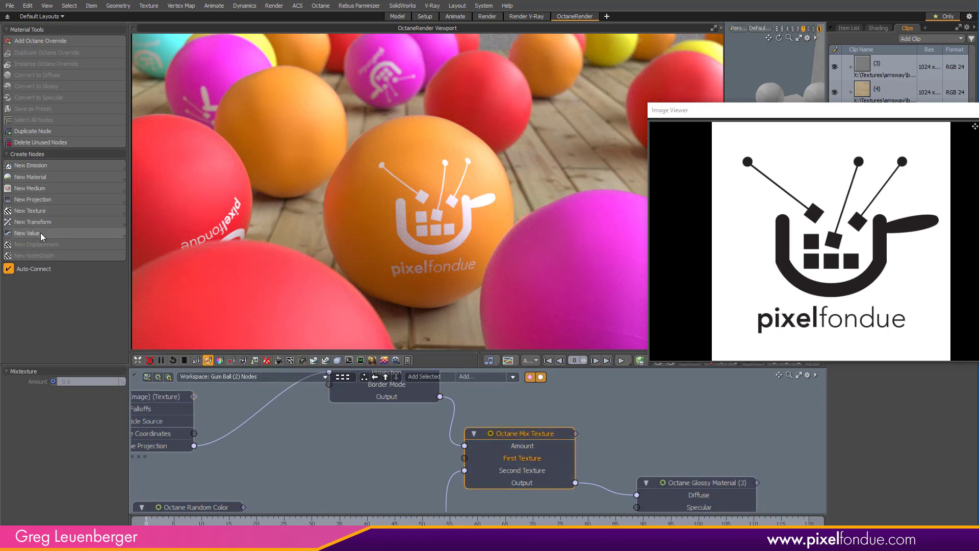
left_click(37, 211)
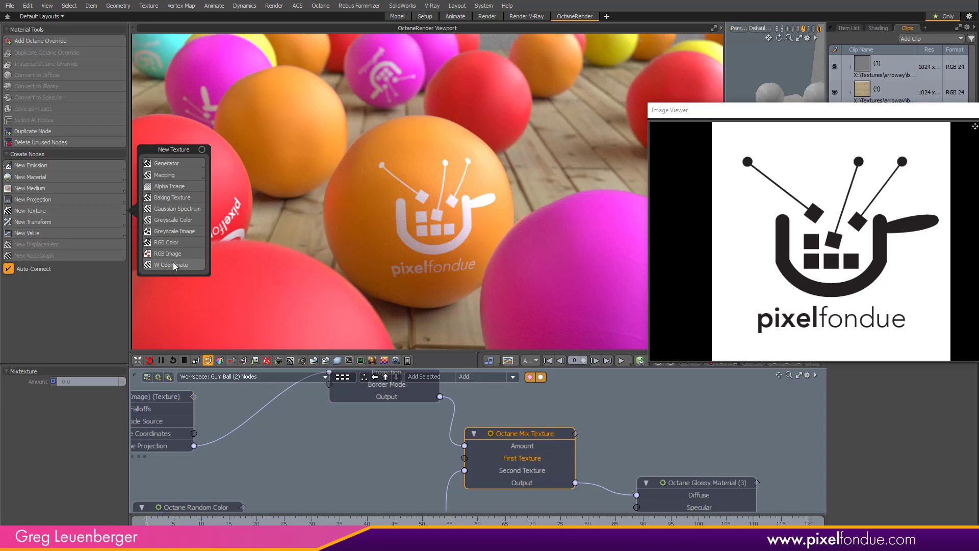
left_click(166, 242)
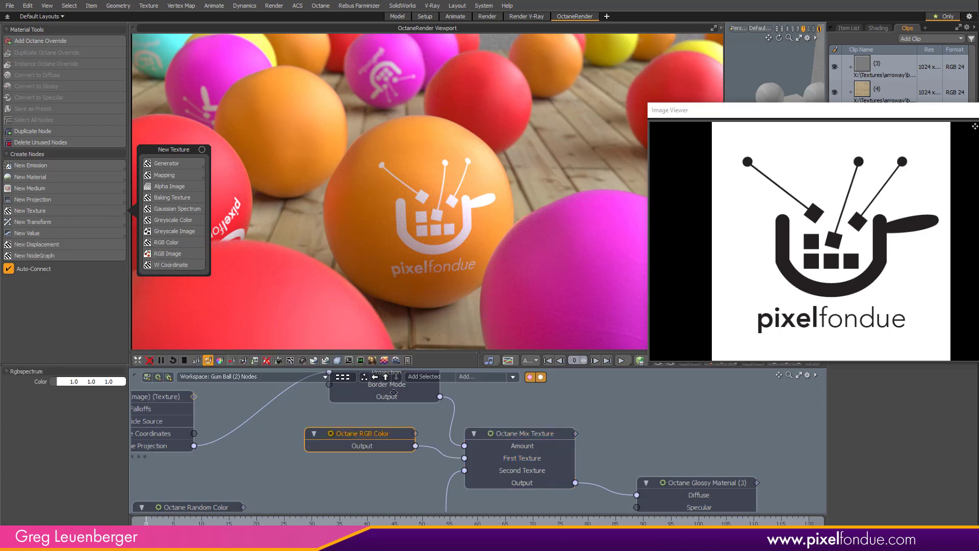
Set the RGB Color to a neutral dark grey of 0.15, 0.15, 0.15 in the Color Picker
left_click(117, 382)
mouse_move(236, 340)
left_mouse_down()
mouse_move(261, 380)
mouse_move(158, 411)
left_mouse_up()
left_click(392, 395)
left_click(393, 388)
type("0")
key("Return")
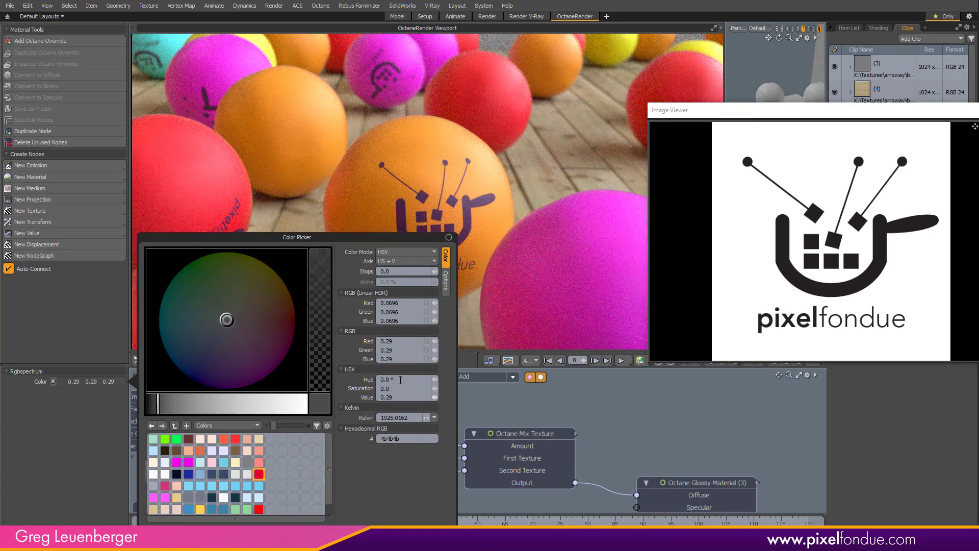
left_click_drag(158, 407, 149, 407)
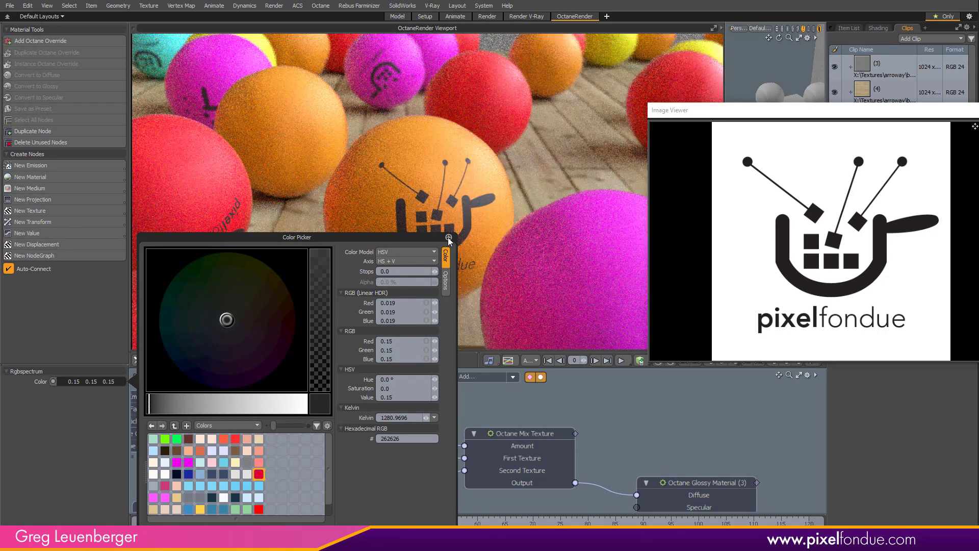
left_click(449, 237)
left_click(459, 238)
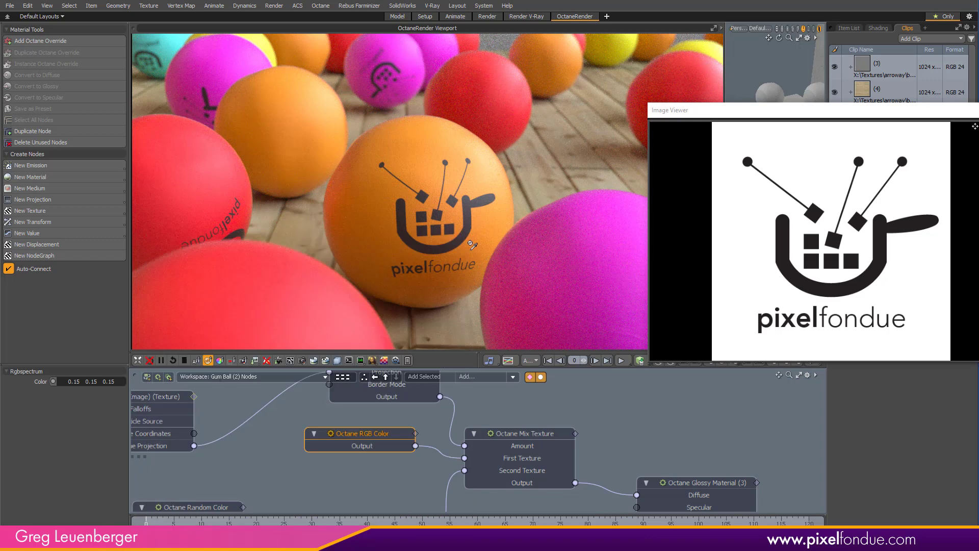
Add a Greyscale Image texture to the Diffuse channel of the glossy material
left_click_drag(698, 431, 642, 454, "ctrl+alt")
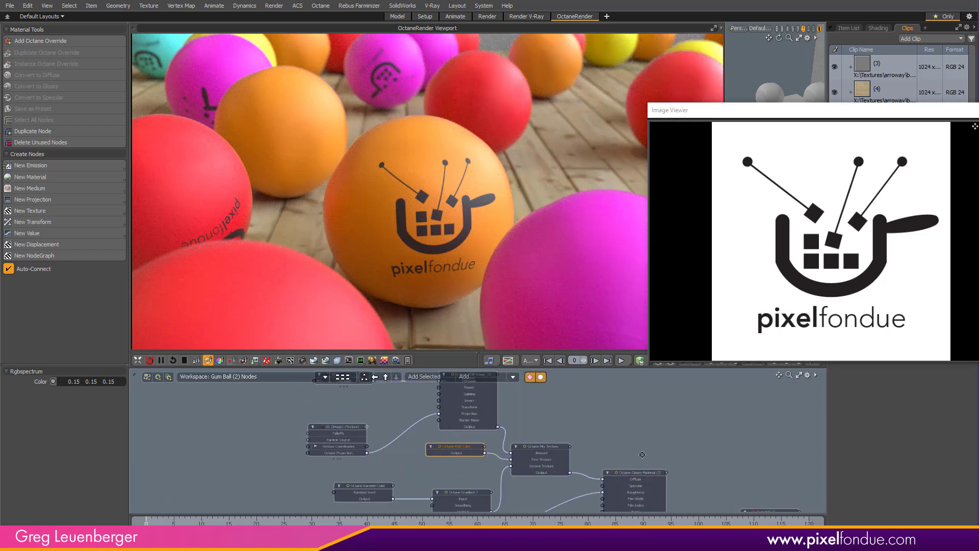
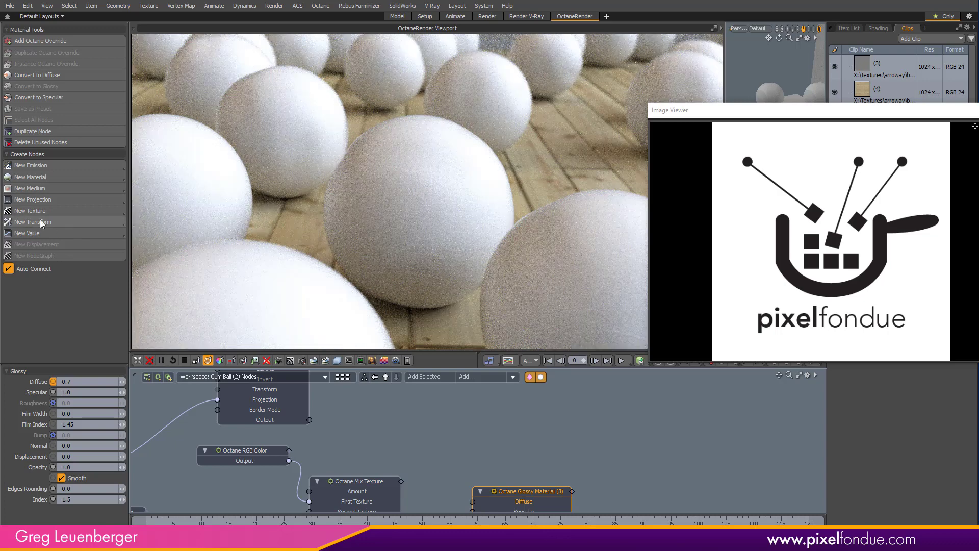
left_click(35, 211)
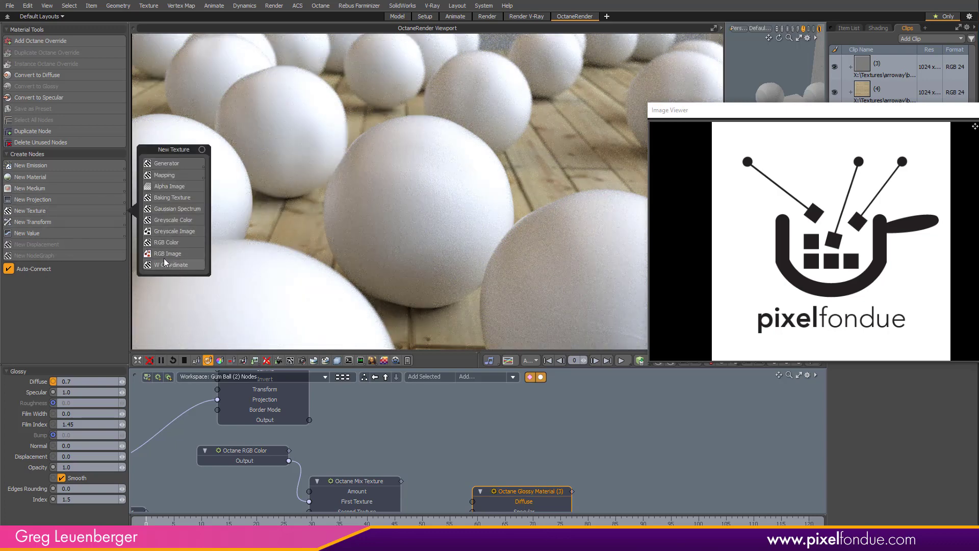
left_click(193, 233)
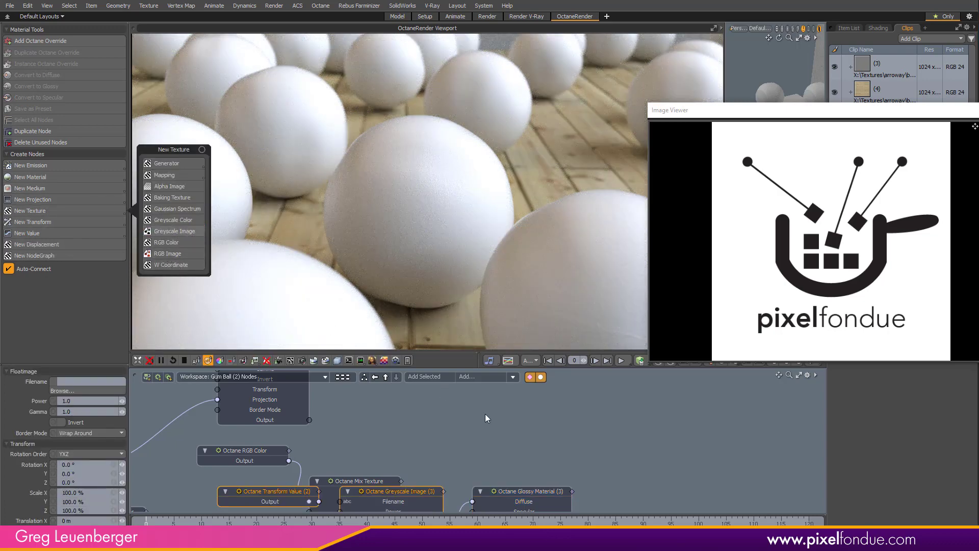
Move the new Greyscale Image with its Transform Value and Mesh UV Projection nodes to free space above the mix setup
scroll(485, 415, "down", 5)
left_click_drag(454, 416, 458, 402, "alt")
left_click(482, 400)
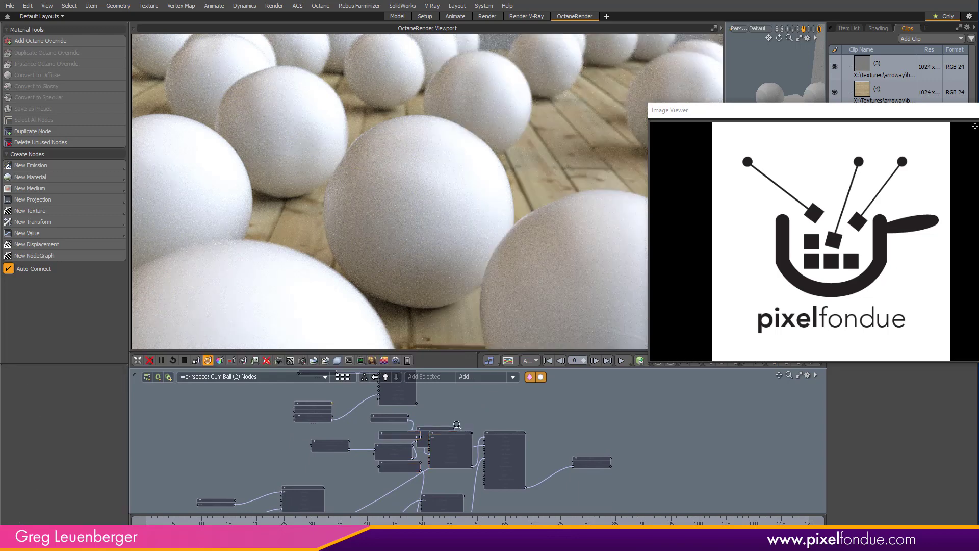
scroll(472, 422, "up", 4)
left_click(436, 443)
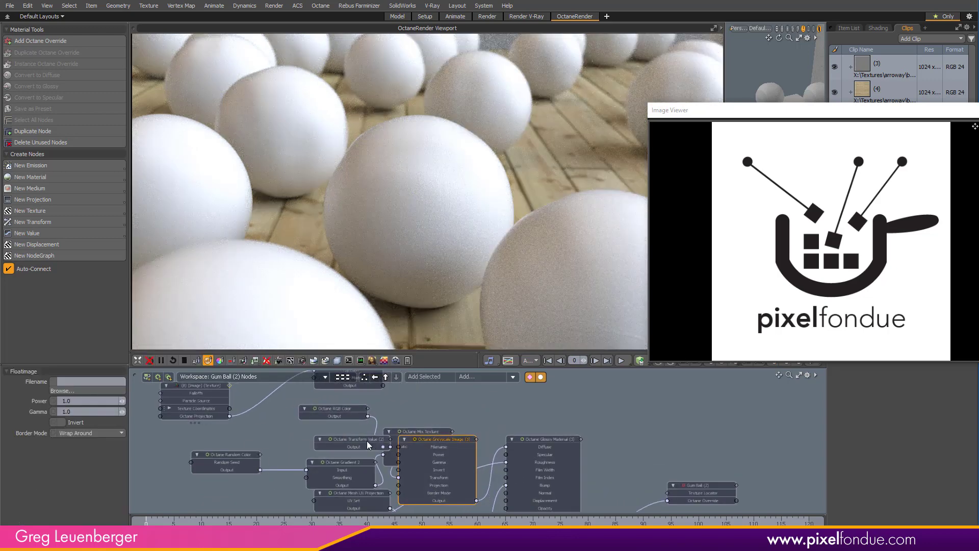
left_click_drag(493, 445, 504, 306, "alt")
scroll(540, 464, "down", 4)
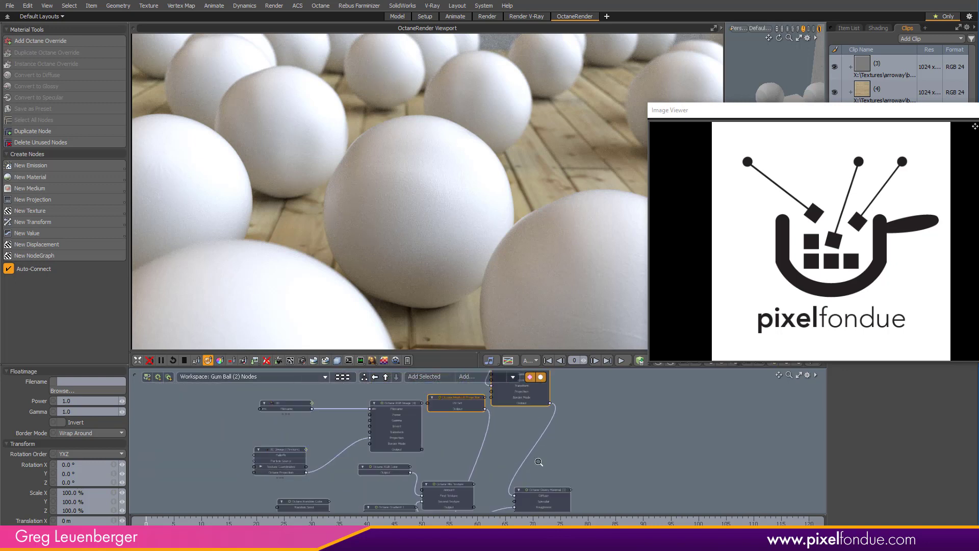
Spread out the Transform Value and Mesh UV Projection nodes in front of the new Greyscale Image
left_click_drag(577, 434, 554, 445, "alt")
left_click(546, 410)
left_click(479, 456)
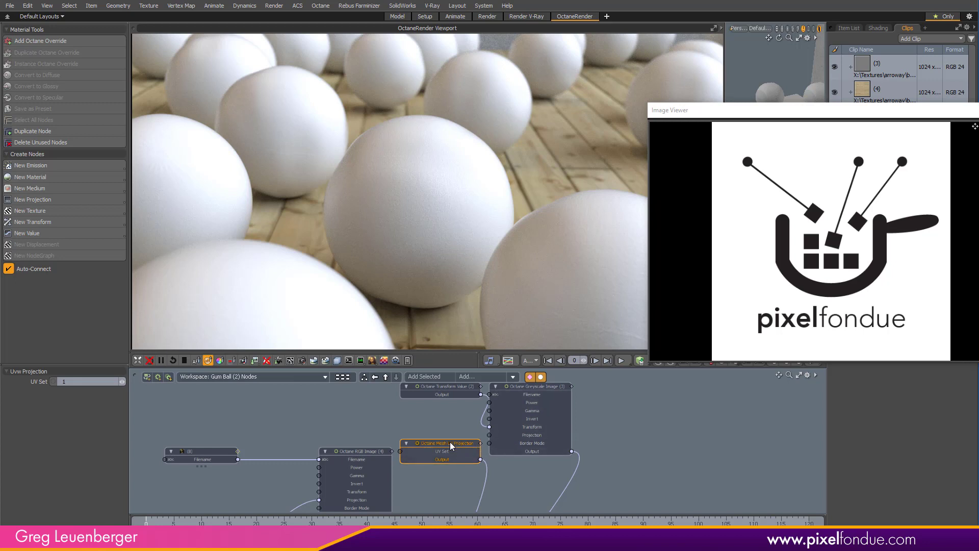
left_click_drag(454, 449, 447, 466)
left_click_drag(541, 444, 584, 484, "alt")
left_click_drag(496, 422, 448, 416)
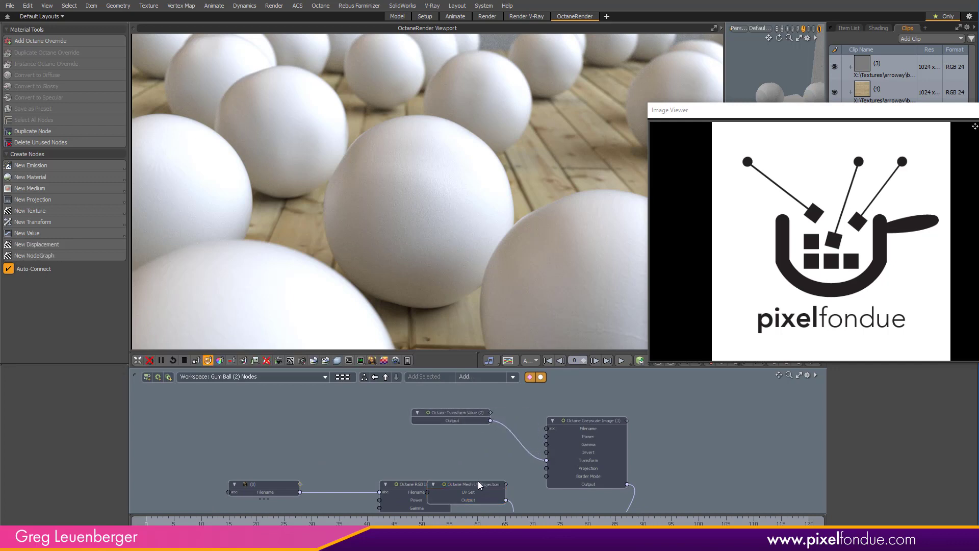
left_click_drag(479, 484, 471, 444)
left_click_drag(541, 471, 598, 469, "ctrl+alt")
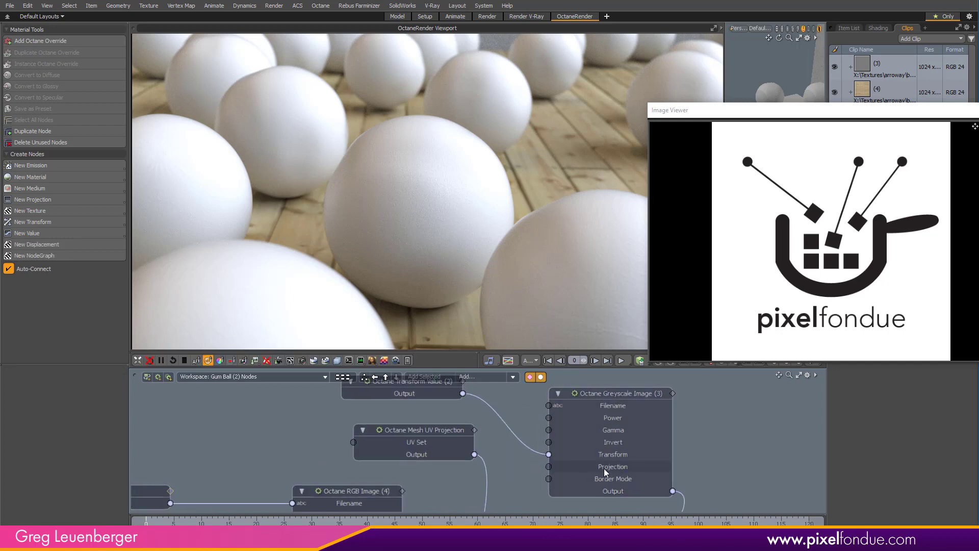
Connect Mesh UV Projection to Greyscale Image (3)'s Projection input, and the clip (7) texture's Octane Projection to Greyscale Image (2)'s Projection input
left_click_drag(475, 454, 512, 361)
left_click_drag(494, 501, 512, 359, "alt")
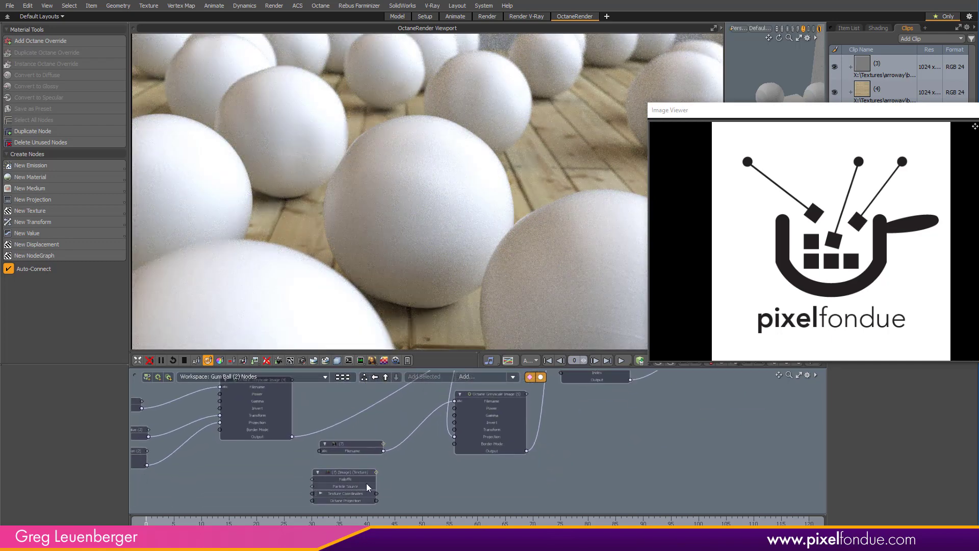
left_click_drag(367, 487, 393, 485, "ctrl+alt")
mouse_move(397, 501)
left_mouse_down("alt")
mouse_move(393, 478)
mouse_move(395, 495)
left_mouse_up("alt")
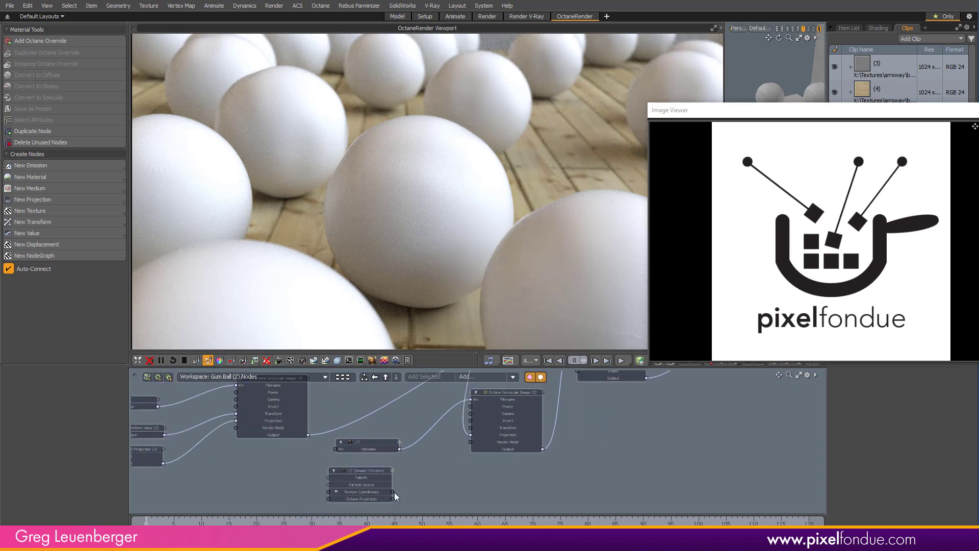
left_click(369, 475)
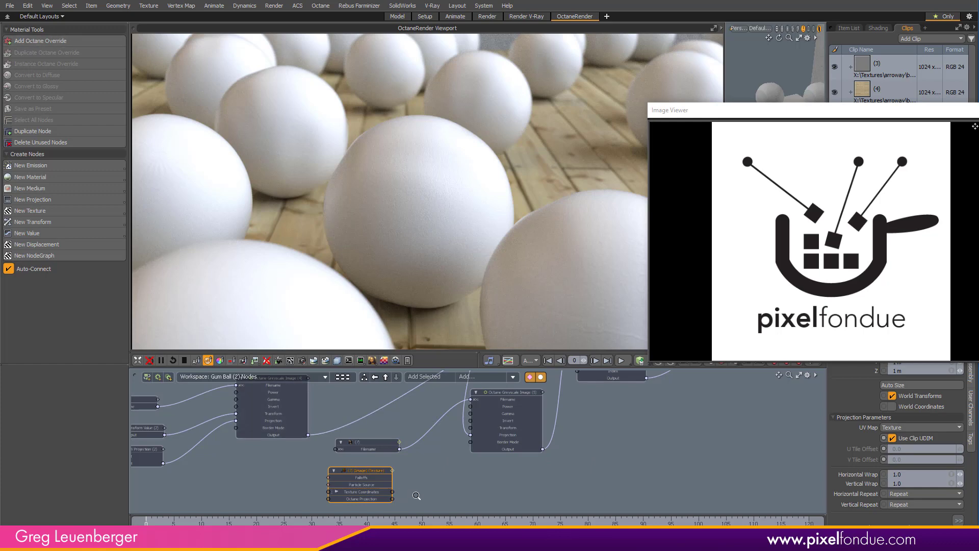
scroll(407, 502, "up", 2)
mouse_move(383, 501)
left_mouse_down()
mouse_move(505, 408)
mouse_move(515, 422)
mouse_move(495, 409)
mouse_move(444, 473)
left_mouse_up()
scroll(433, 465, "down", 3)
mouse_move(458, 383)
left_mouse_down("alt")
mouse_move(454, 437)
mouse_move(437, 421)
mouse_move(454, 450)
mouse_move(435, 483)
mouse_move(426, 465)
left_mouse_up("alt")
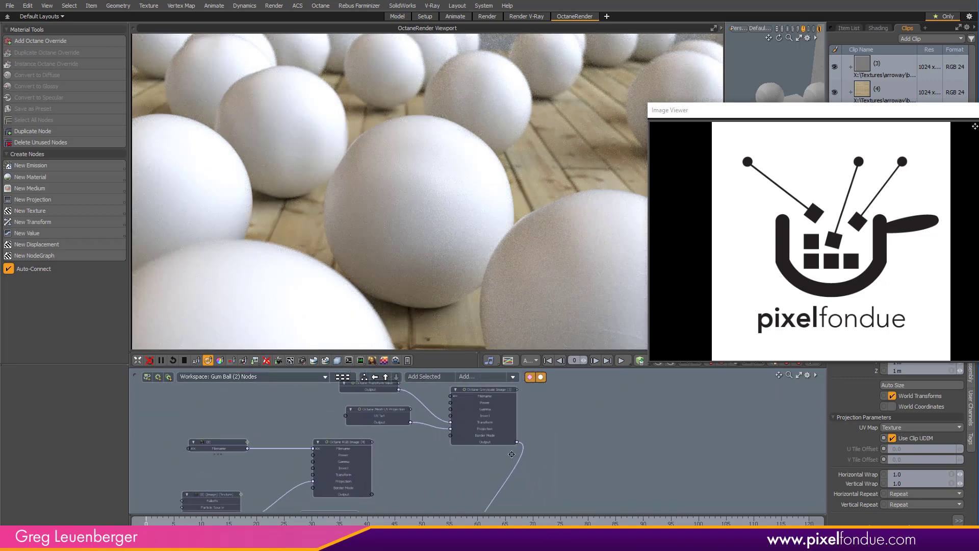
Move the Transform Value node further away from Greyscale Image (3) to stagger it with the Mesh UV Projection node
scroll(561, 456, "down", 3)
mouse_move(542, 475)
left_mouse_down("alt")
mouse_move(528, 419)
mouse_move(536, 478)
left_mouse_up("alt")
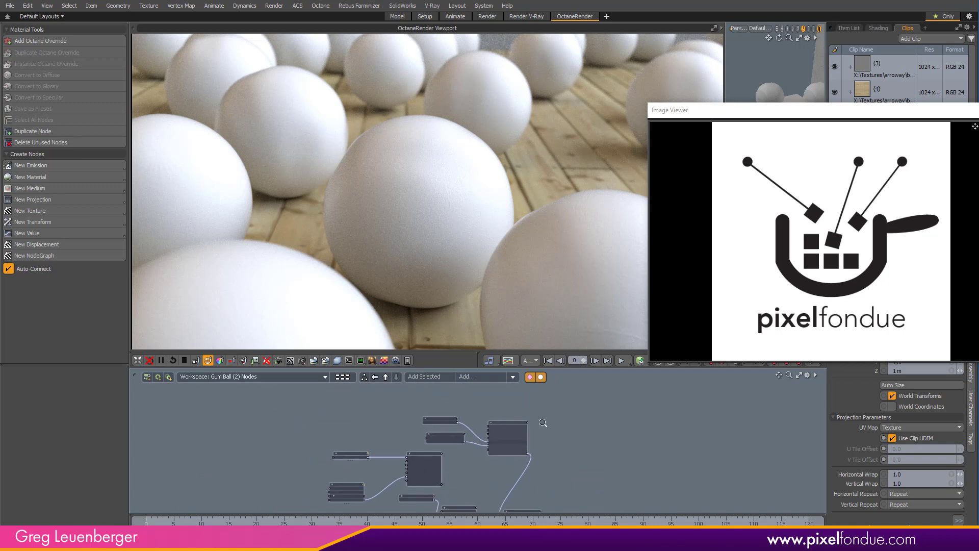
scroll(501, 430, "up", 5)
scroll(501, 429, "down", 2)
left_click_drag(413, 419, 392, 426)
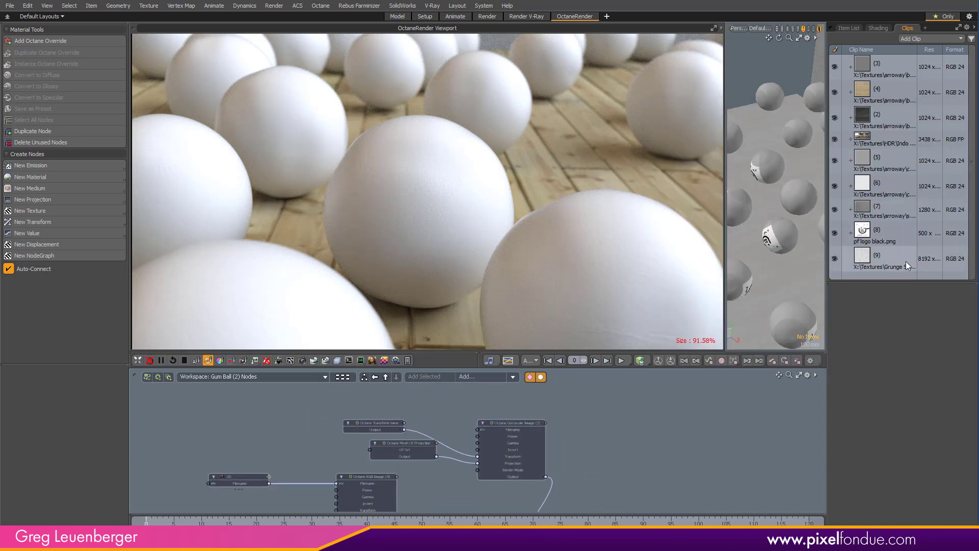
Load scratches.jpg from the Desktop as an image clip and connect it to the Filename input of Greyscale Image (3)
left_click_drag(900, 280, 903, 304)
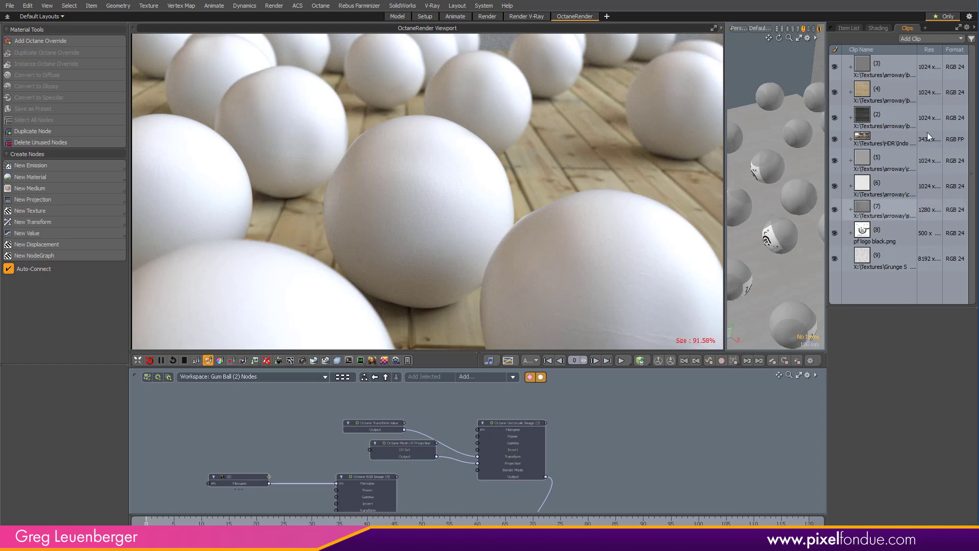
left_click(923, 39)
left_click(914, 40)
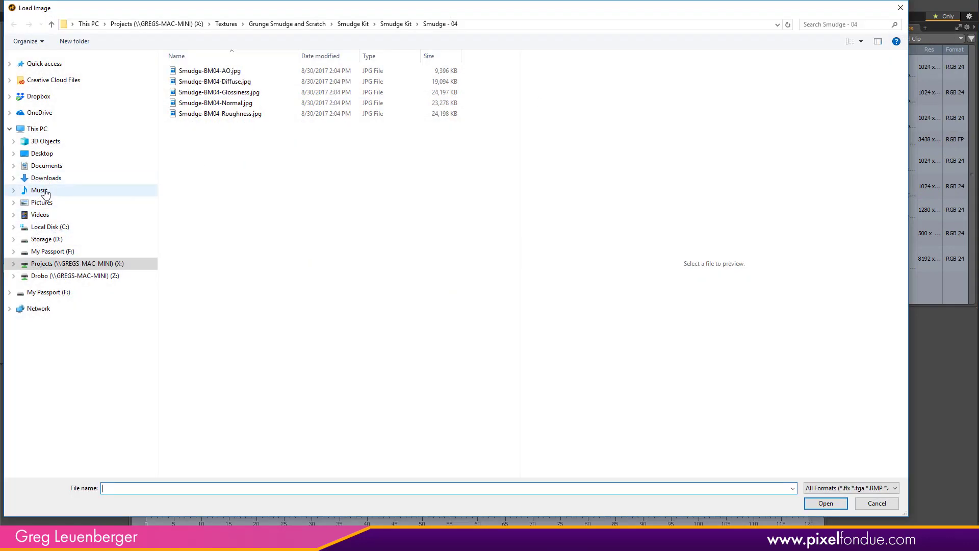
left_click(43, 154)
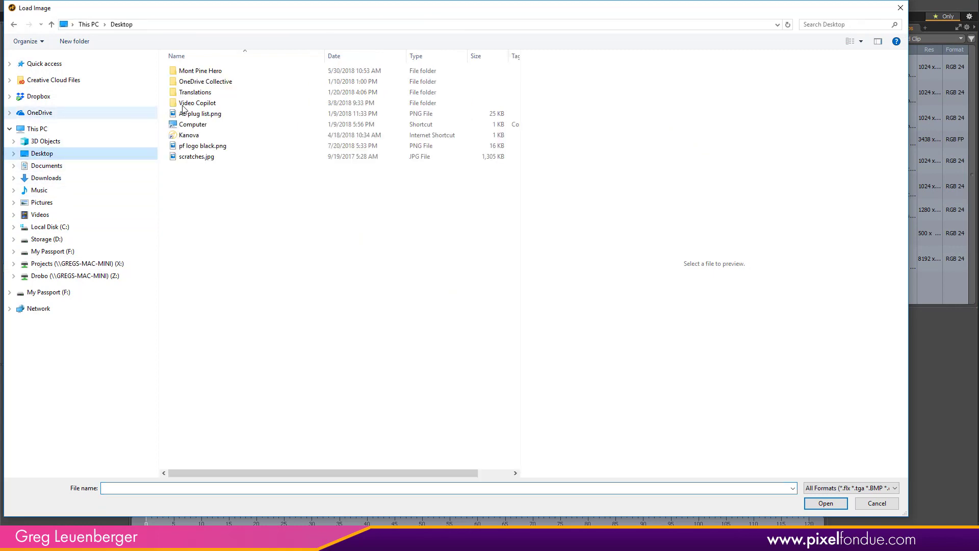
double_click(196, 157)
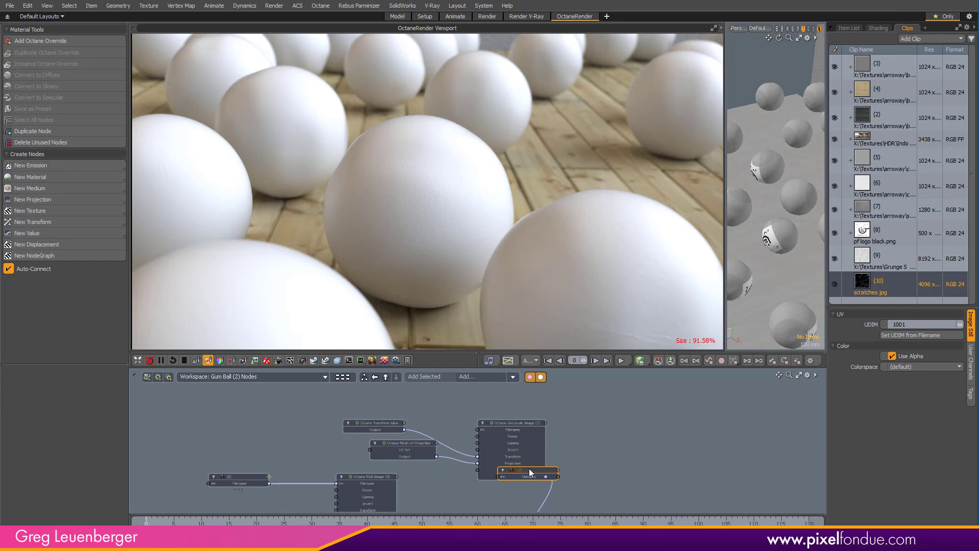
left_click_drag(529, 468, 491, 429)
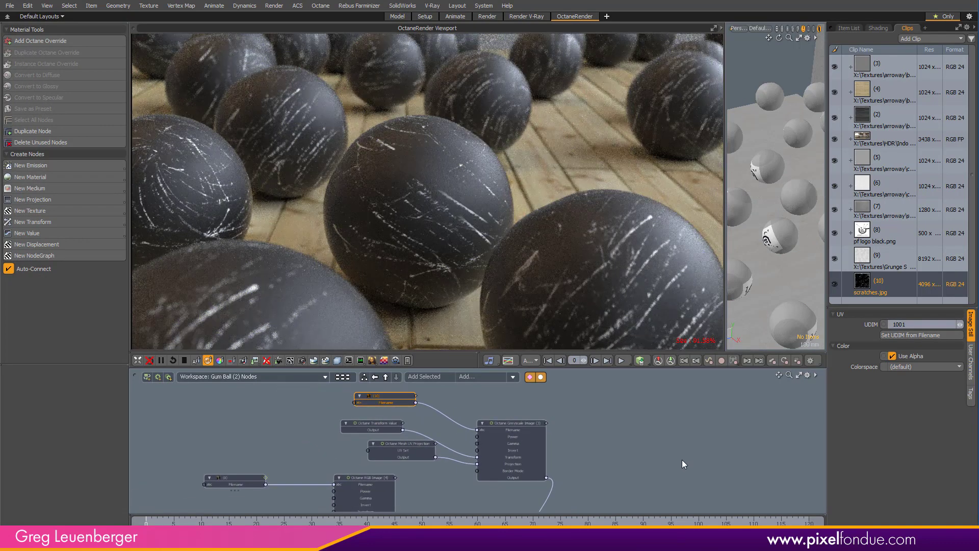
Set the scratch image's Transform Value scale to 50% on X, Y and Z
left_click(514, 429)
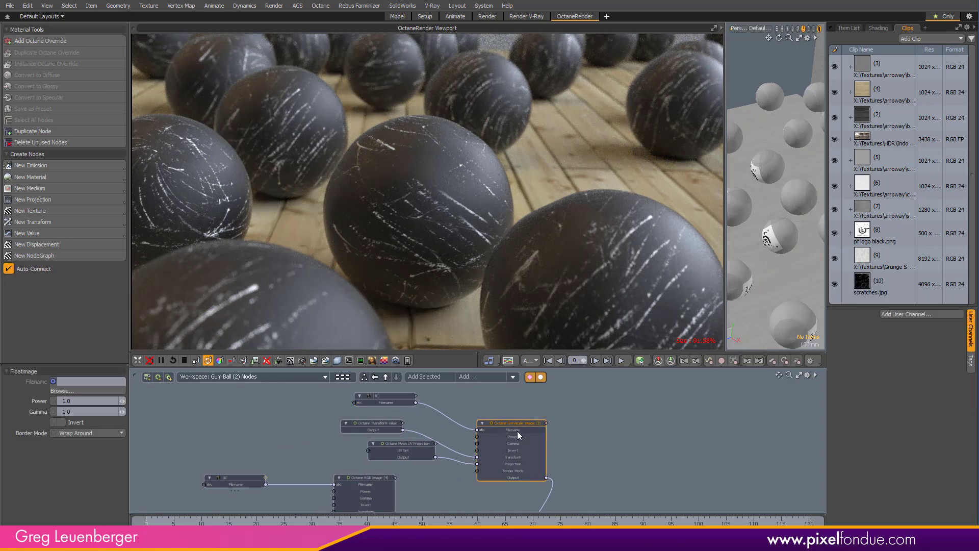
left_click(392, 452)
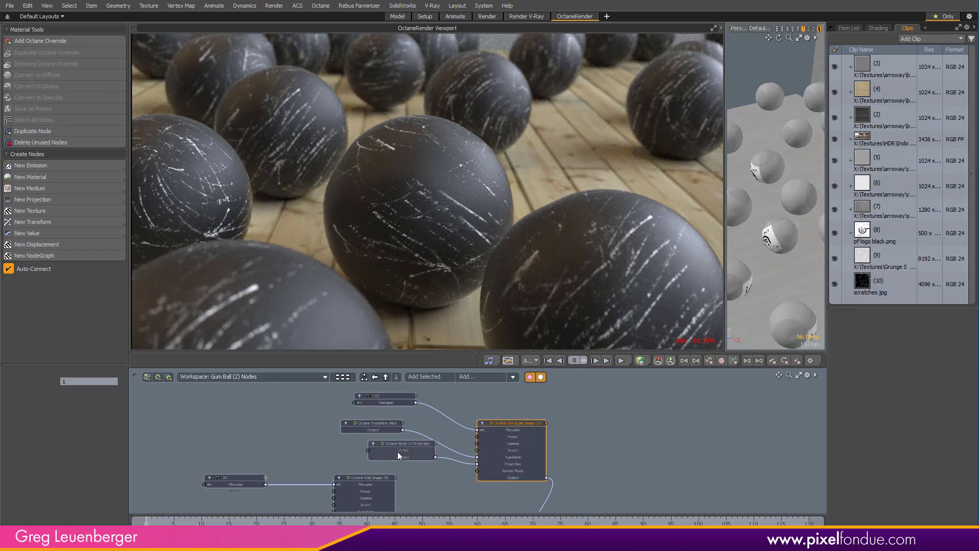
left_click(376, 427)
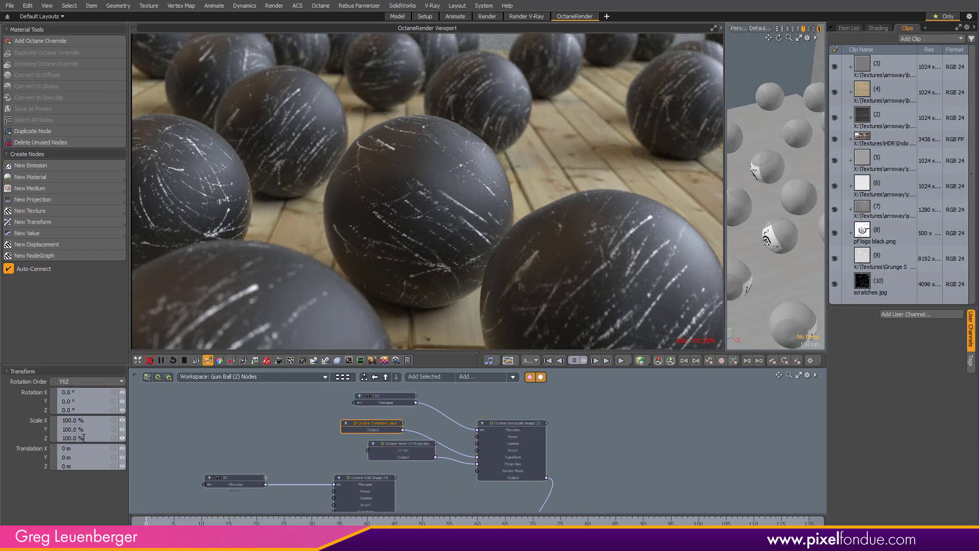
left_click(97, 419)
type("50")
key("Return")
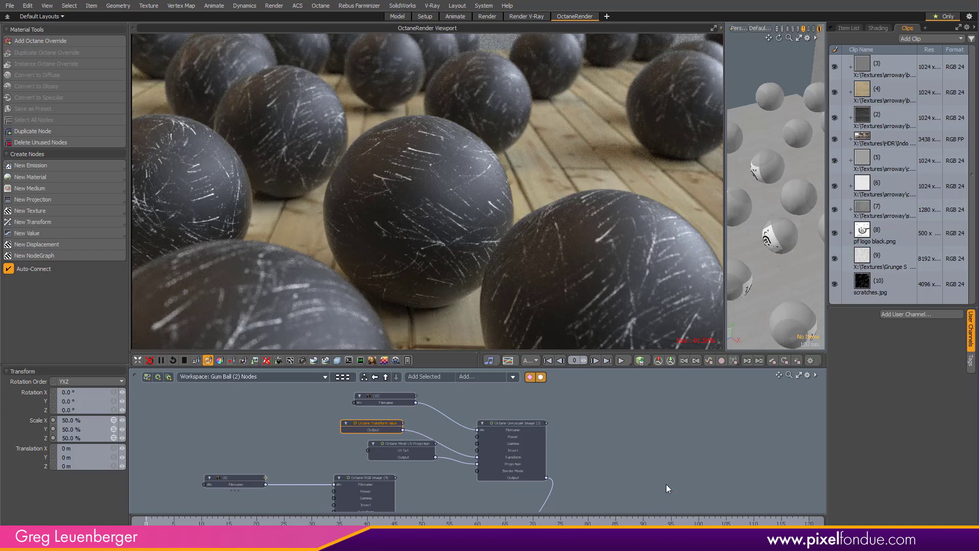
Connect the logo RGB Image output directly to the glossy material's Diffuse input
left_click_drag(630, 491, 636, 392, "alt")
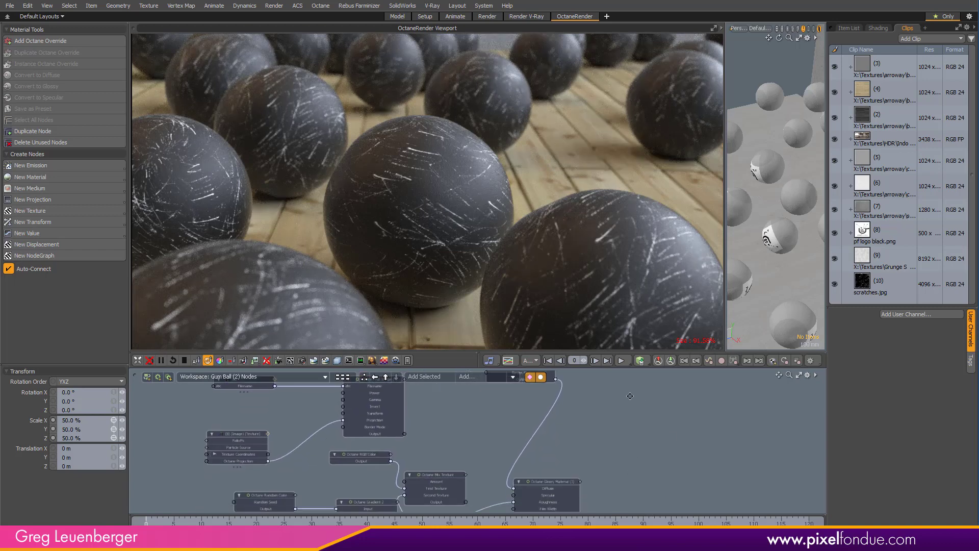
left_click_drag(402, 433, 526, 491)
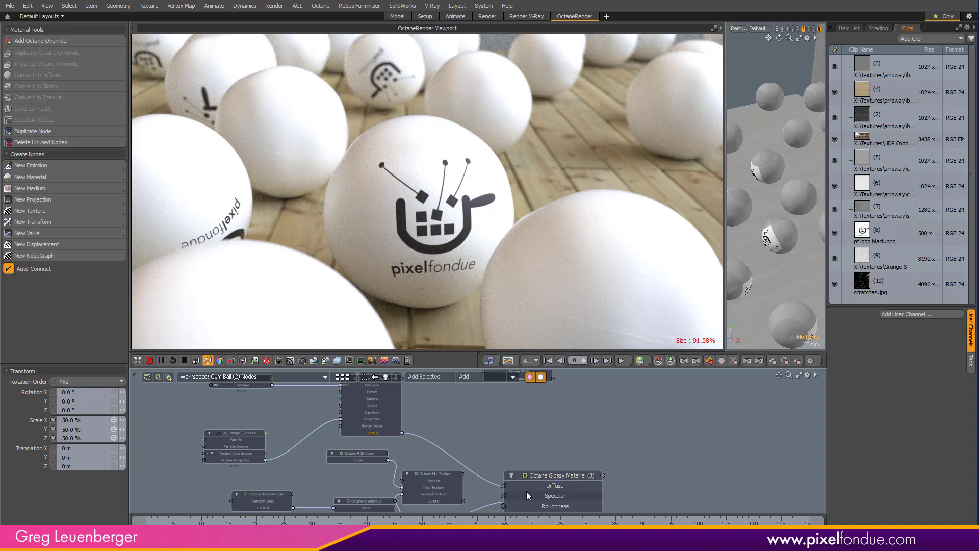
scroll(498, 483, "down", 3)
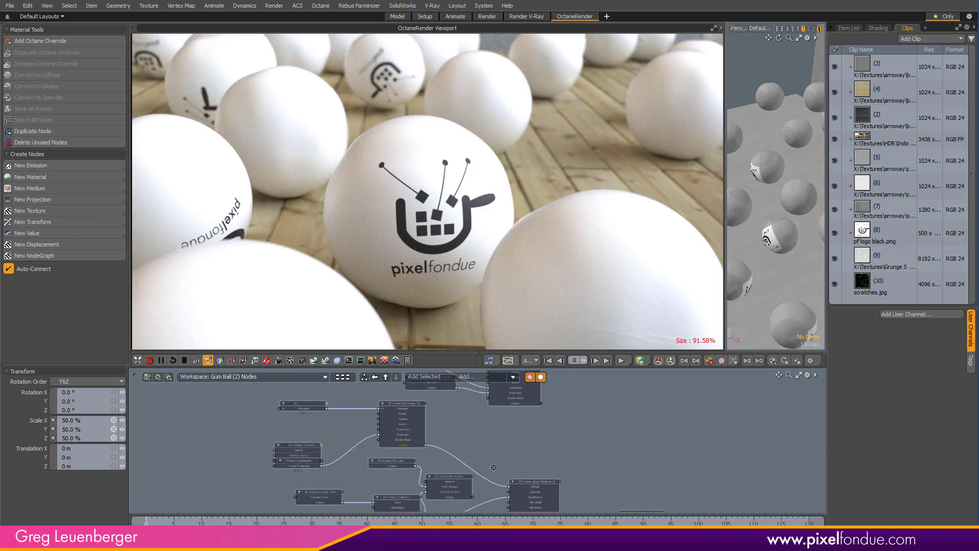
left_click_drag(499, 455, 514, 465, "alt")
scroll(516, 467, "down", 2)
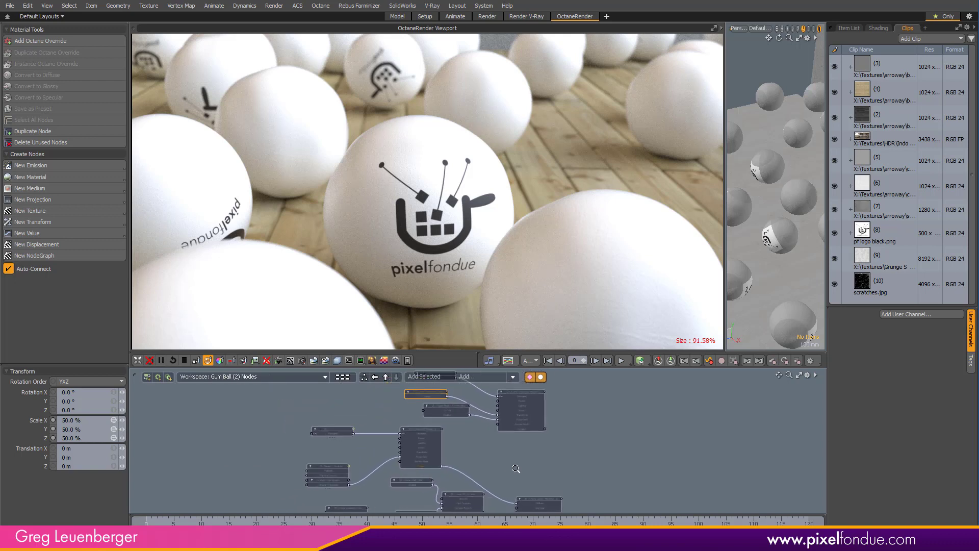
scroll(518, 467, "up", 2)
middle_click_drag(543, 472, 527, 431)
scroll(525, 434, "up", 4)
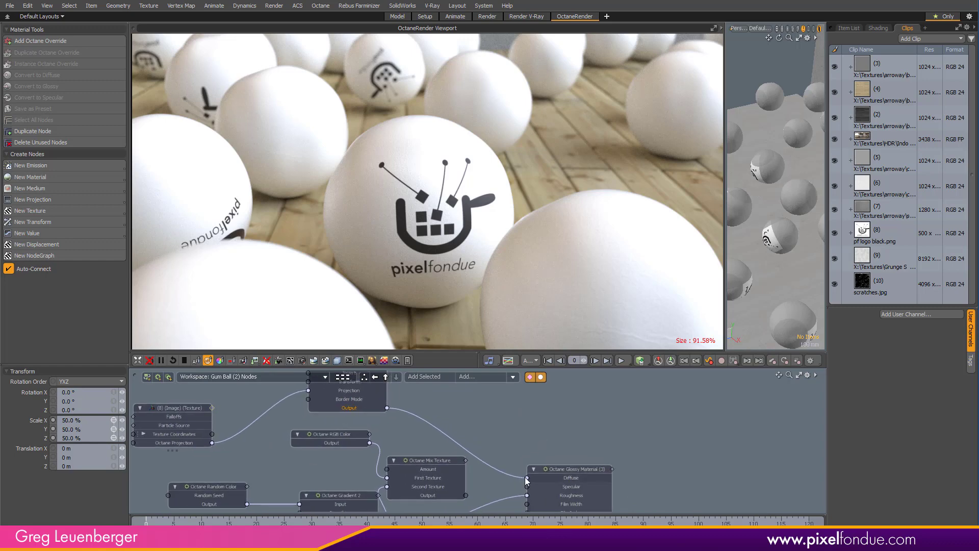
Disconnect the glossy material's Diffuse input and add a Subtract Texture mapping node to that channel
left_click_drag(527, 479, 474, 461)
left_click(572, 482)
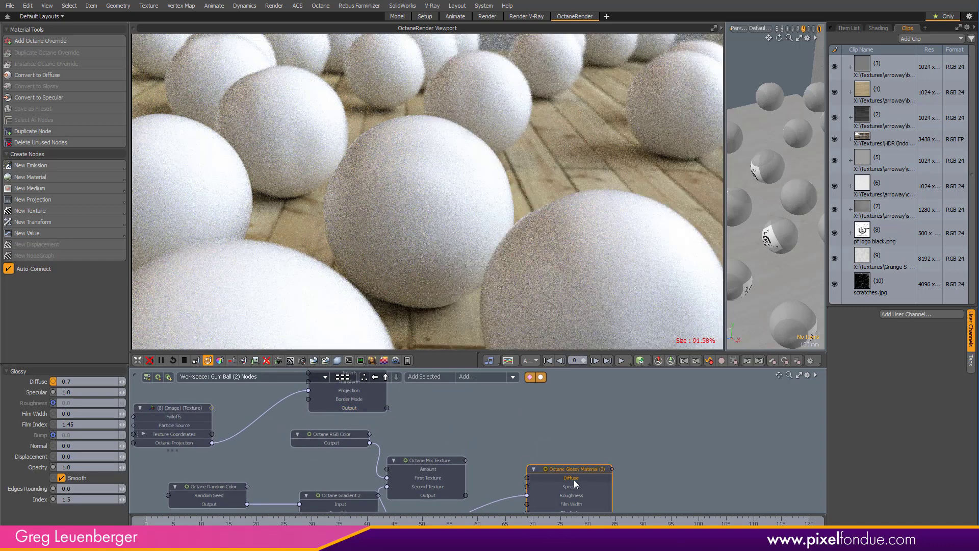
left_click(55, 210)
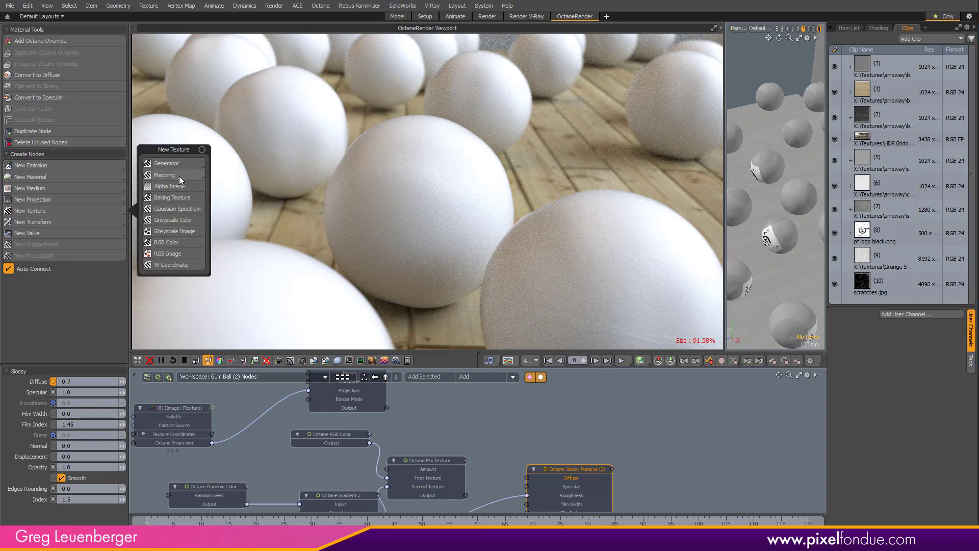
left_click(179, 176)
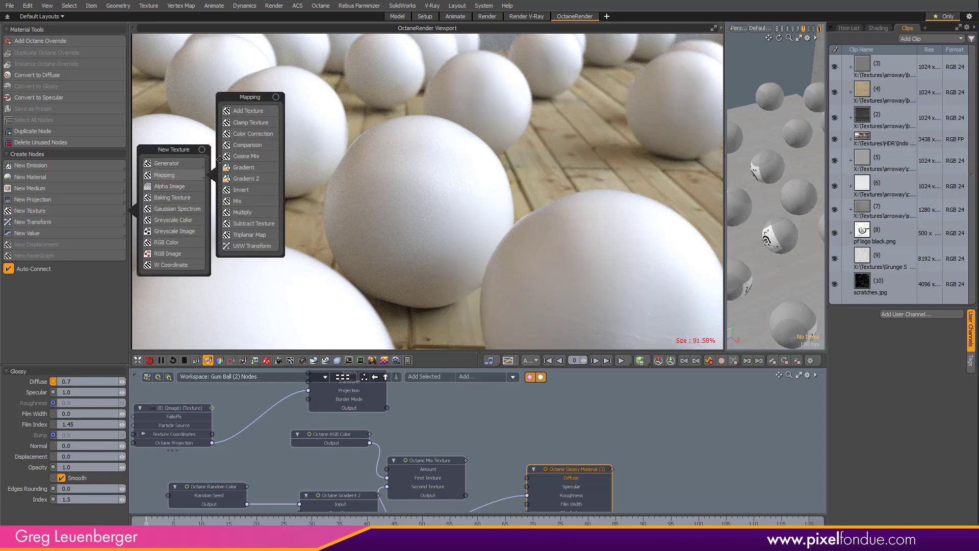
left_click(254, 225)
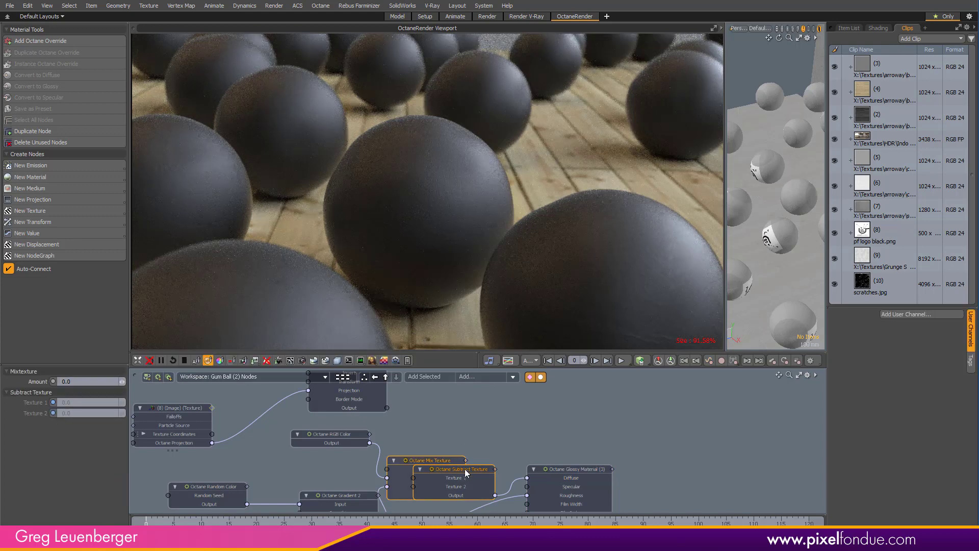
Move the Subtract Texture node above the Mix Texture and connect the logo RGB Image output to it
left_click(458, 431)
left_click_drag(481, 467, 493, 416)
left_click_drag(420, 416, 454, 474, "alt")
scroll(538, 456, "down", 3)
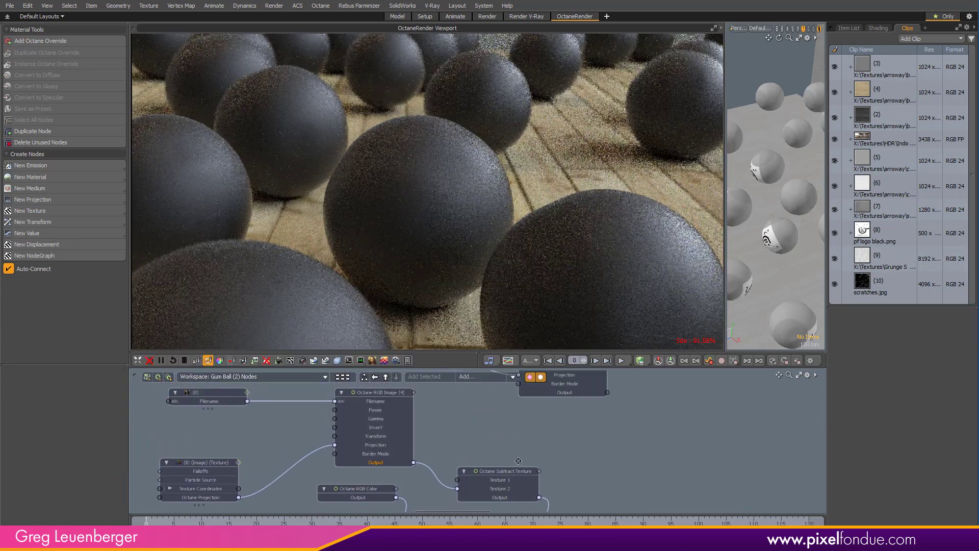
middle_click_drag(538, 457, 525, 461)
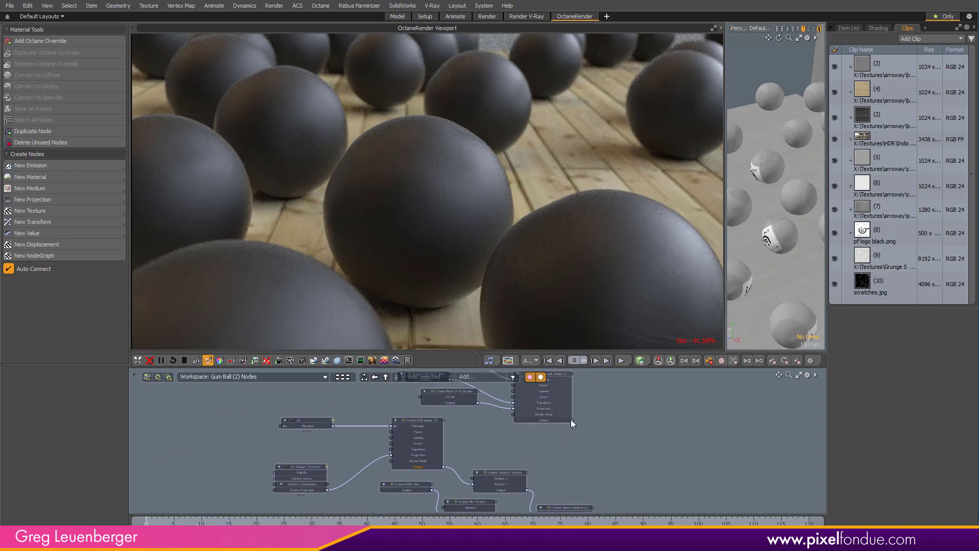
Wire the Subtract Texture with the logo RGB Image in Texture 1 and the scratches Greyscale Image in Texture 2
left_click_drag(571, 420, 526, 488)
left_click_drag(460, 479, 490, 481)
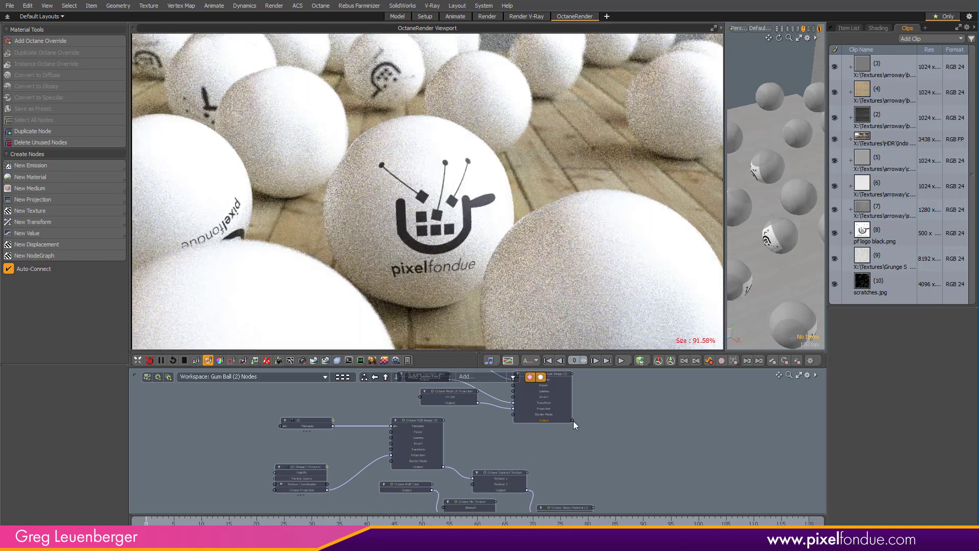
left_click_drag(549, 464, 505, 492)
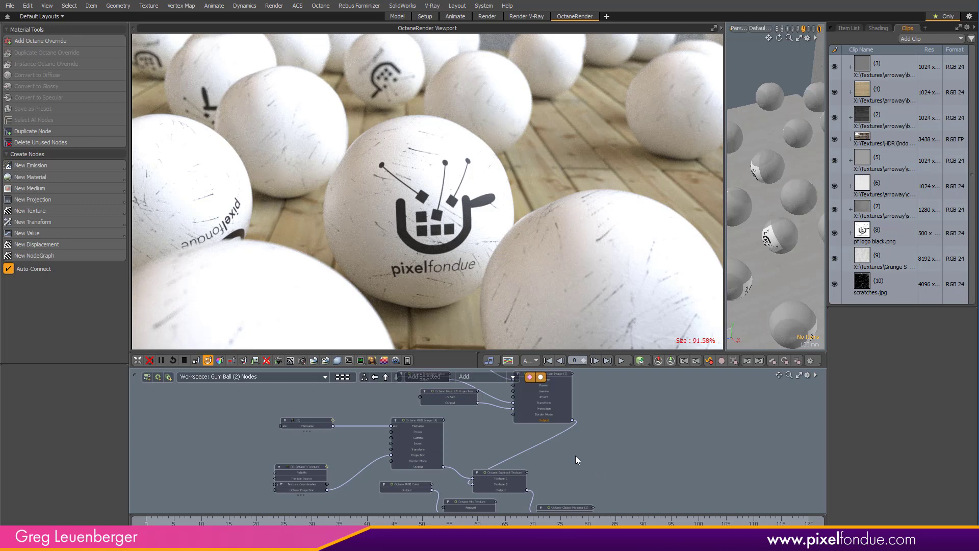
Enable Invert on the logo RGB Image (4)
scroll(574, 466, "down", 1)
left_click_drag(573, 466, 590, 465, "alt")
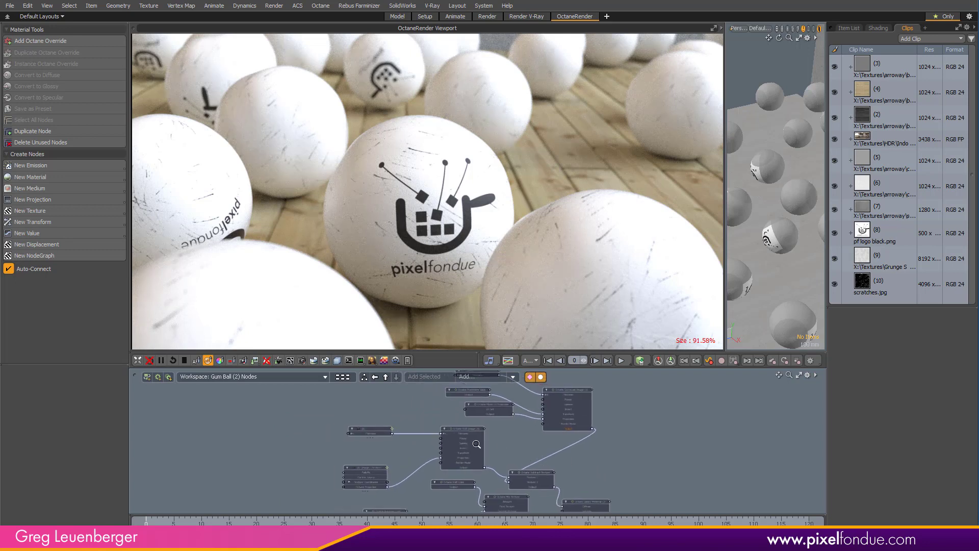
scroll(477, 444, "up", 2)
left_click(469, 424)
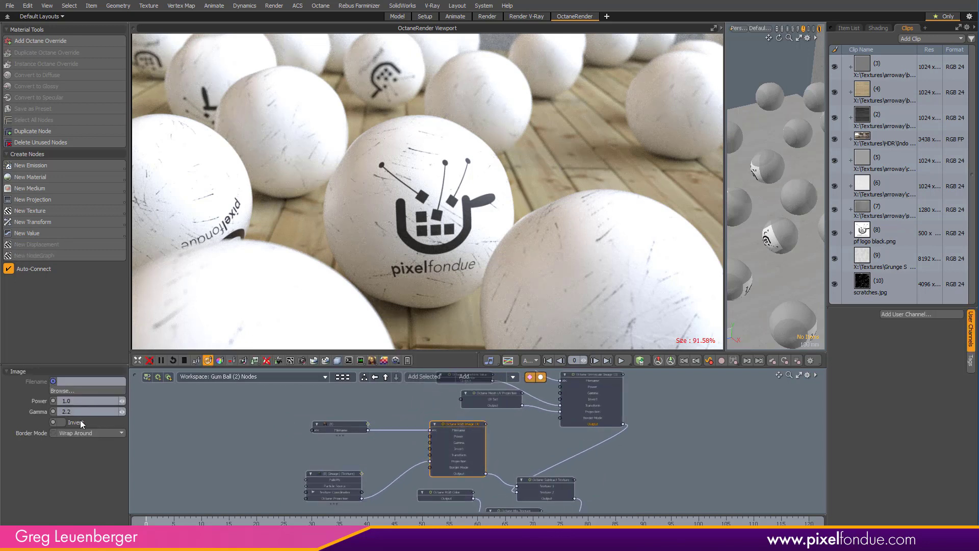
left_click(80, 422)
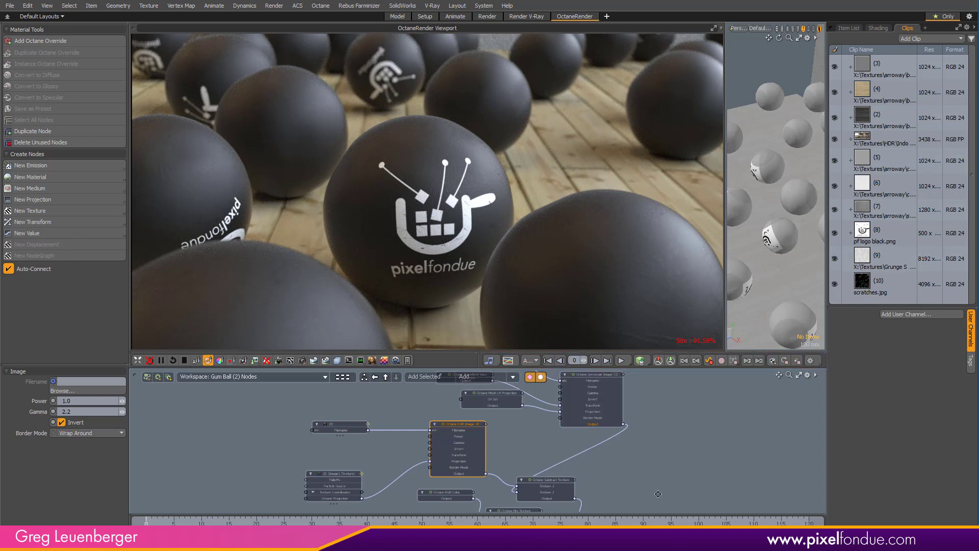
Connect the Subtract Texture output to the Mix Texture's Amount, and the Mix Texture output to the glossy material's Diffuse
left_click_drag(657, 493, 632, 421, "alt")
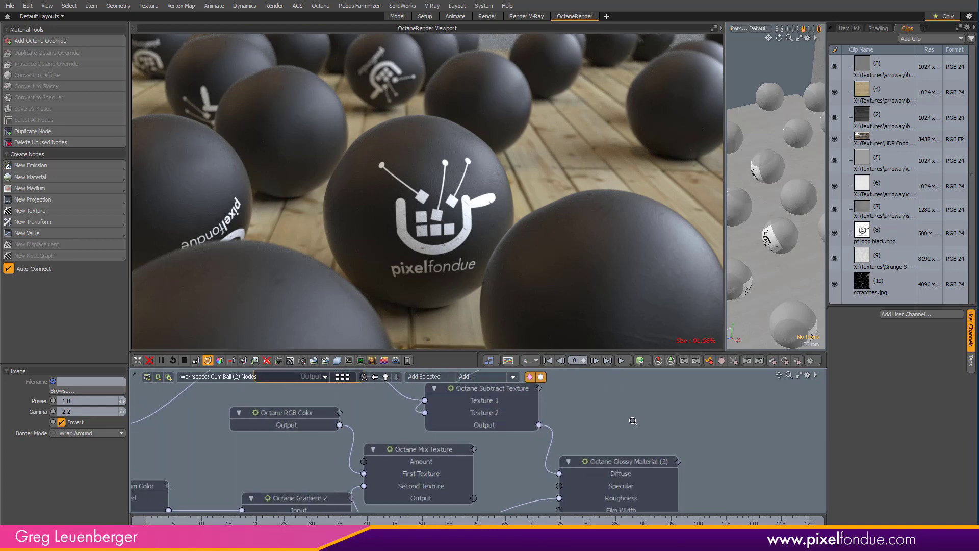
scroll(633, 421, "down", 3)
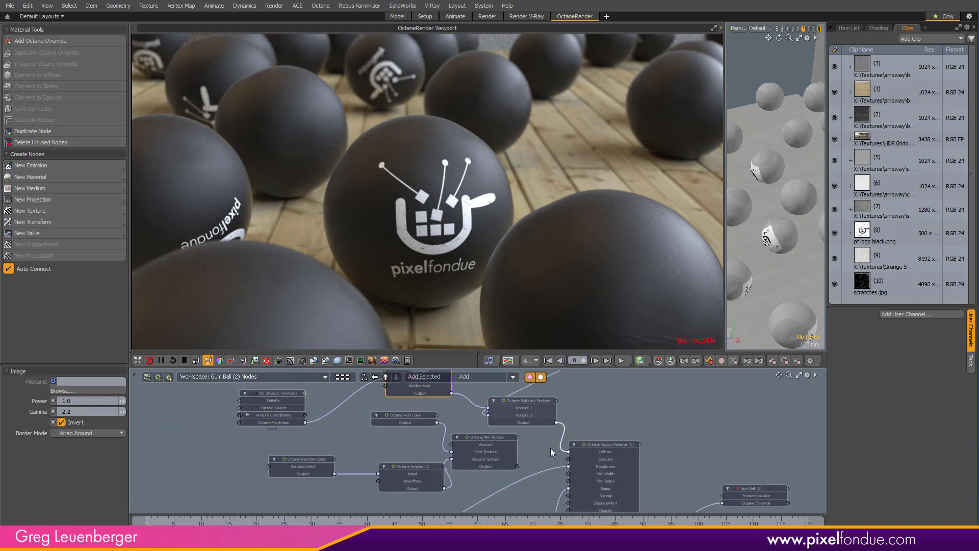
left_click_drag(551, 448, 442, 431)
scroll(526, 451, "up", 2)
left_click_drag(472, 463, 545, 439)
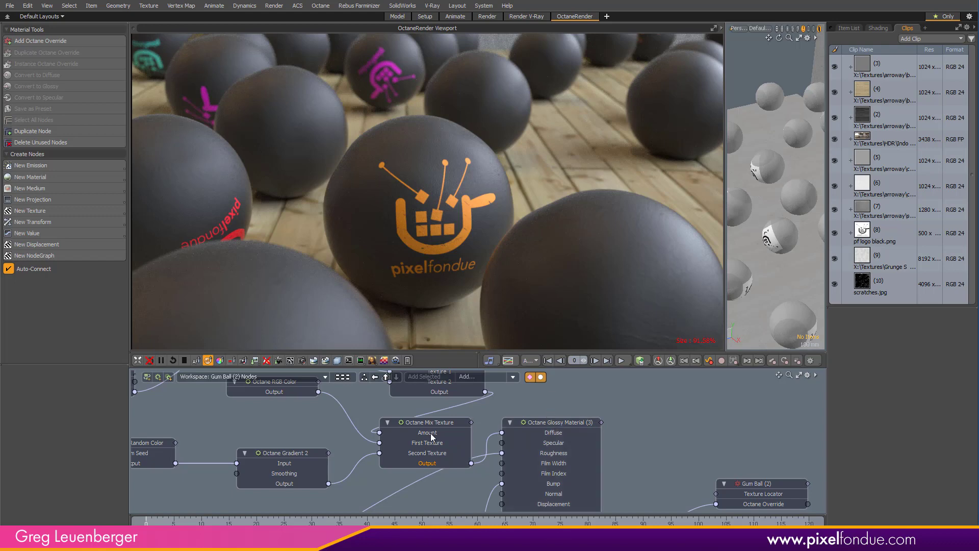
Align the Mix Texture node beneath the Subtract Texture node
left_click_drag(434, 419, 442, 412)
scroll(368, 439, "down", 3)
left_click_drag(368, 438, 395, 449, "alt")
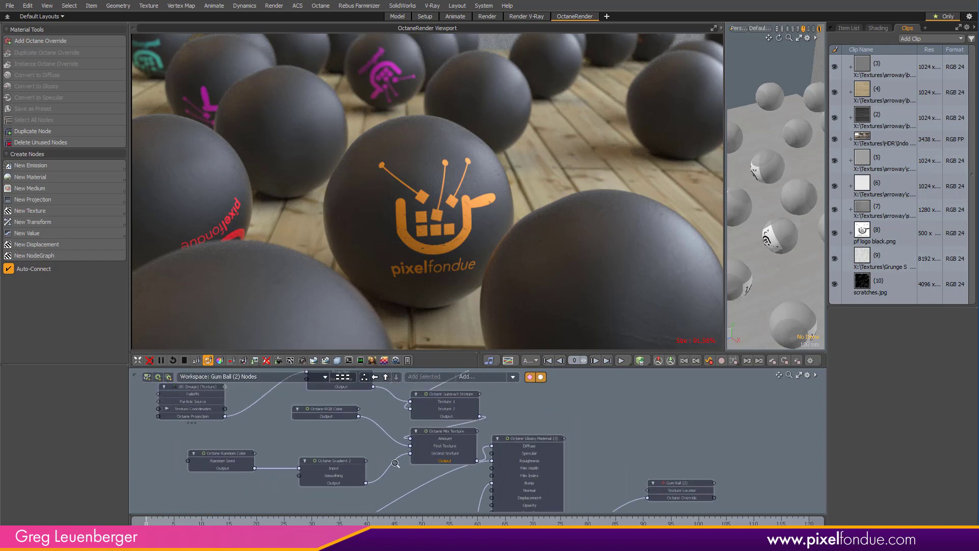
Swap the Mix Texture inputs so Octane Gradient 2 feeds First Texture and the Octane RGB Color feeds Second Texture
scroll(396, 458, "up", 3)
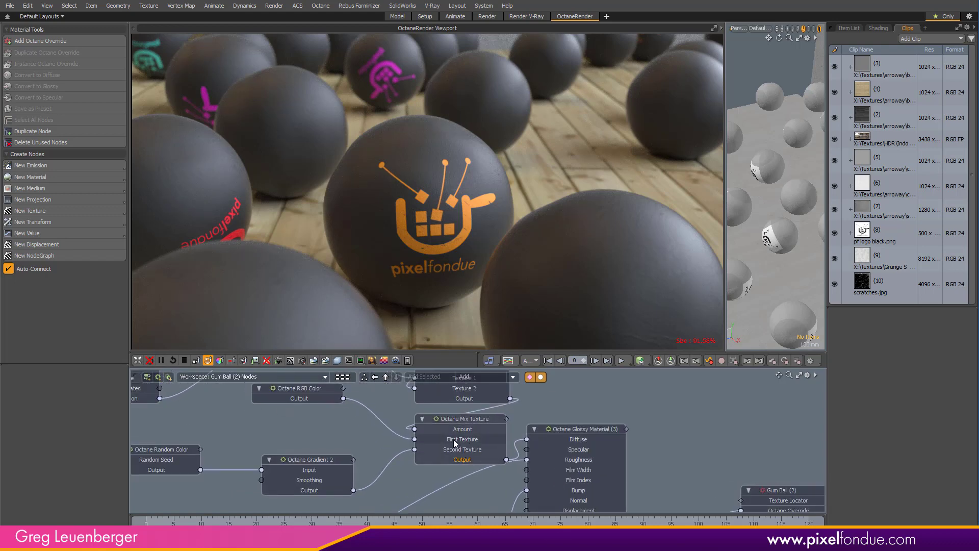
left_click(383, 469)
left_click_drag(412, 449, 444, 437)
left_click_drag(344, 398, 448, 458)
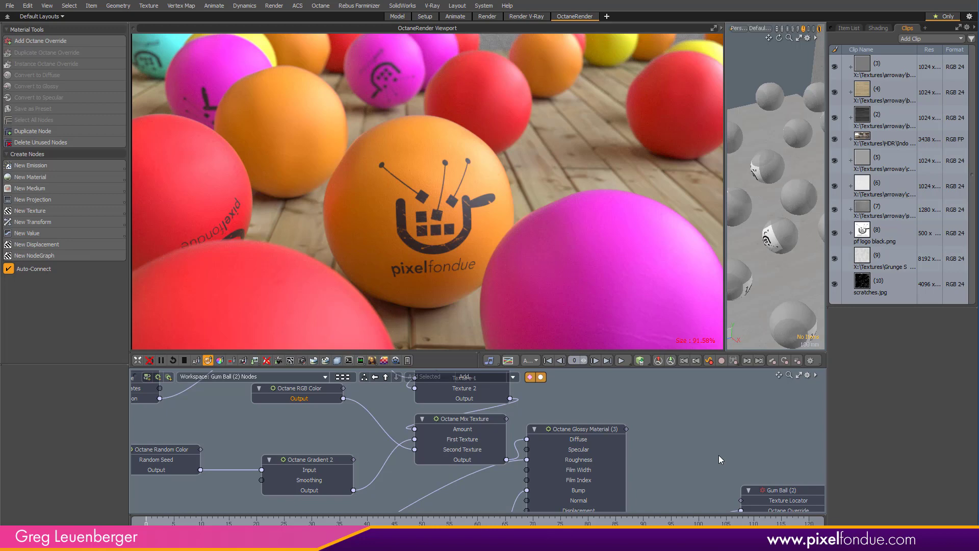
Disable Use Modo F-Stop for Aperture in the Octane Camera settings and set the Aperture to 2.0
left_click(301, 360)
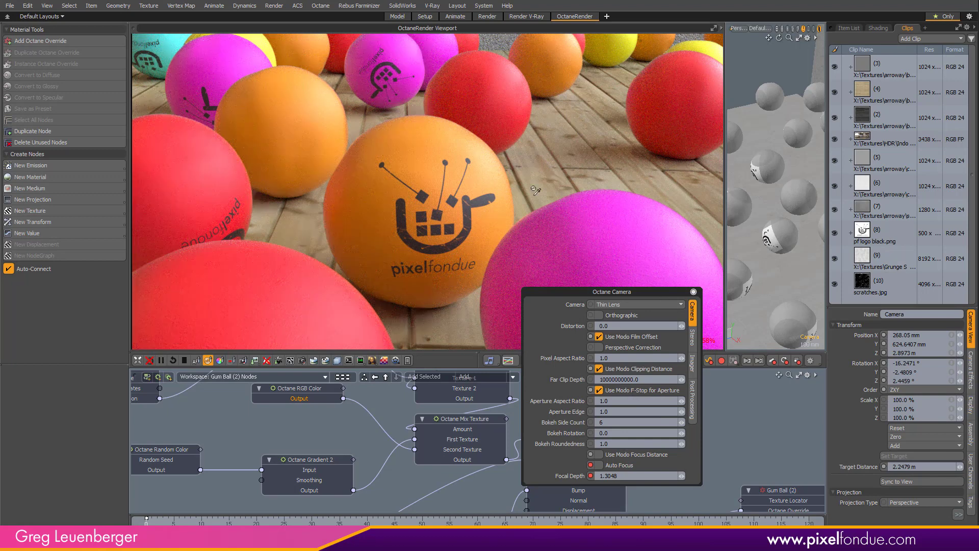
left_click(621, 390)
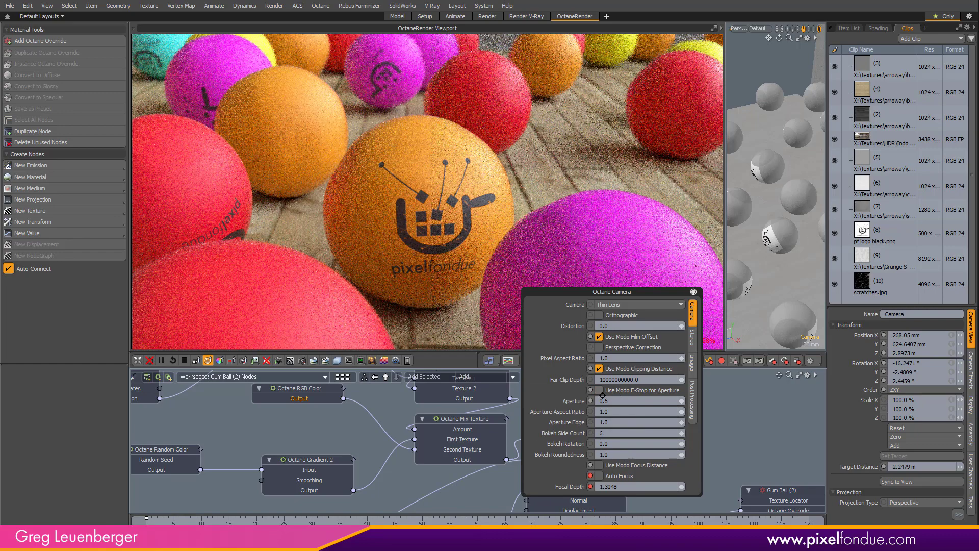
left_click(632, 400)
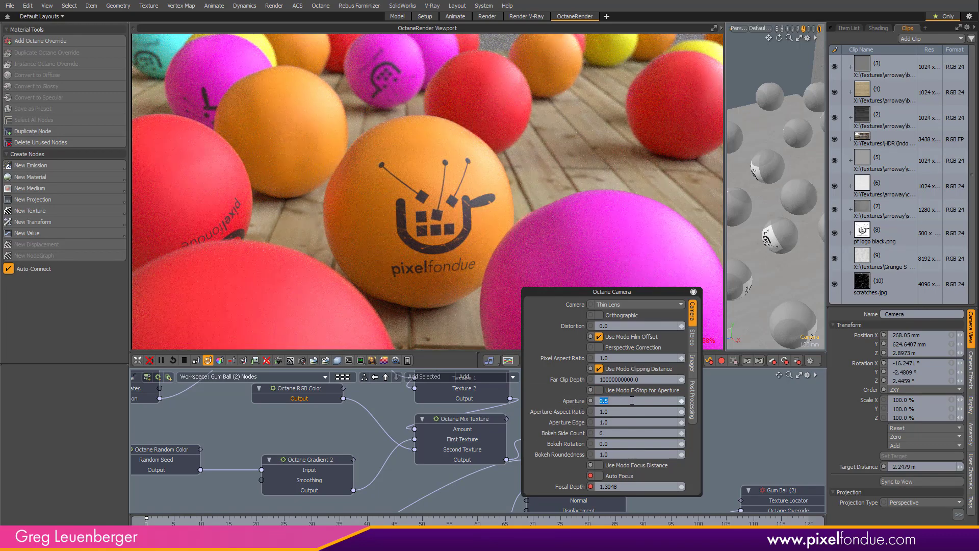
type("2")
key("Return")
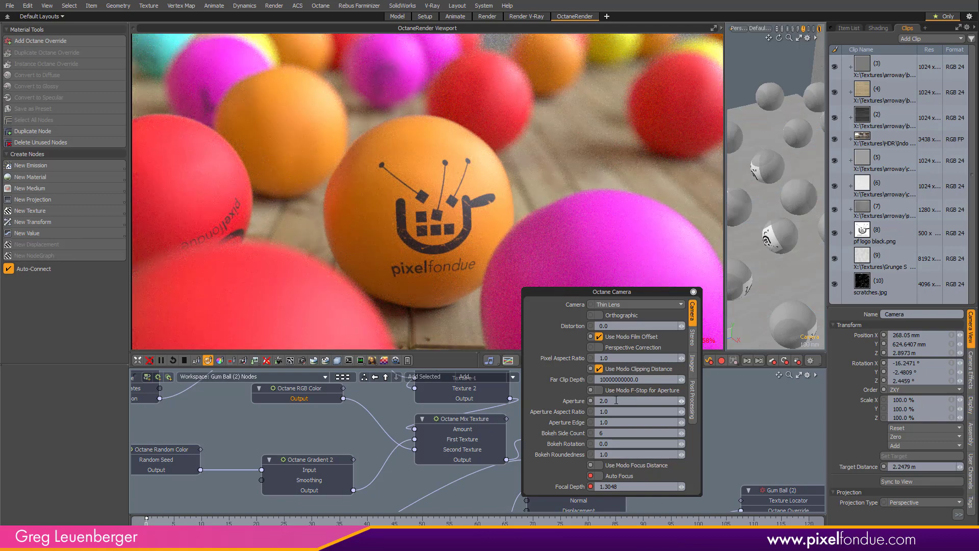
Set the Octane Camera's Aperture to 1.0 and close the camera settings
left_click(622, 400)
type("1")
key("Return")
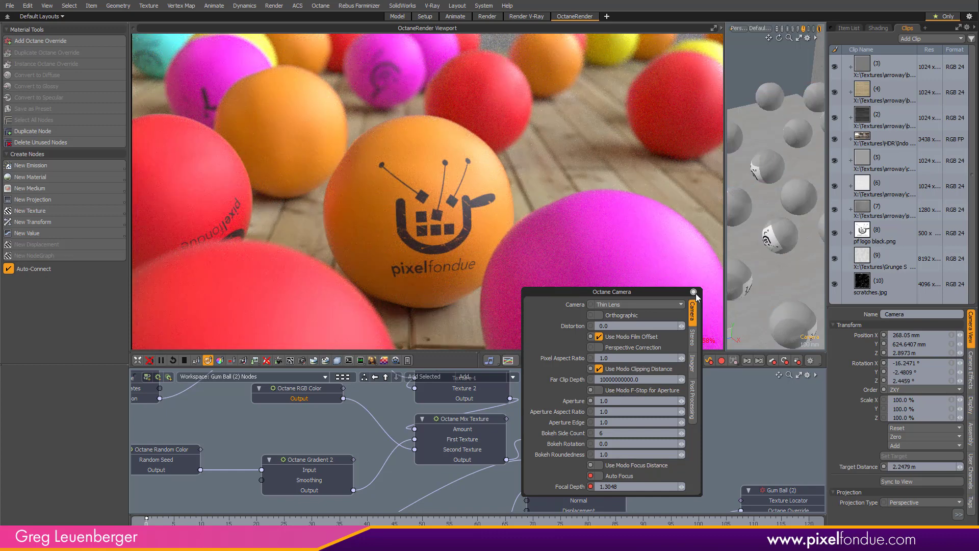
left_click_drag(695, 293, 695, 291)
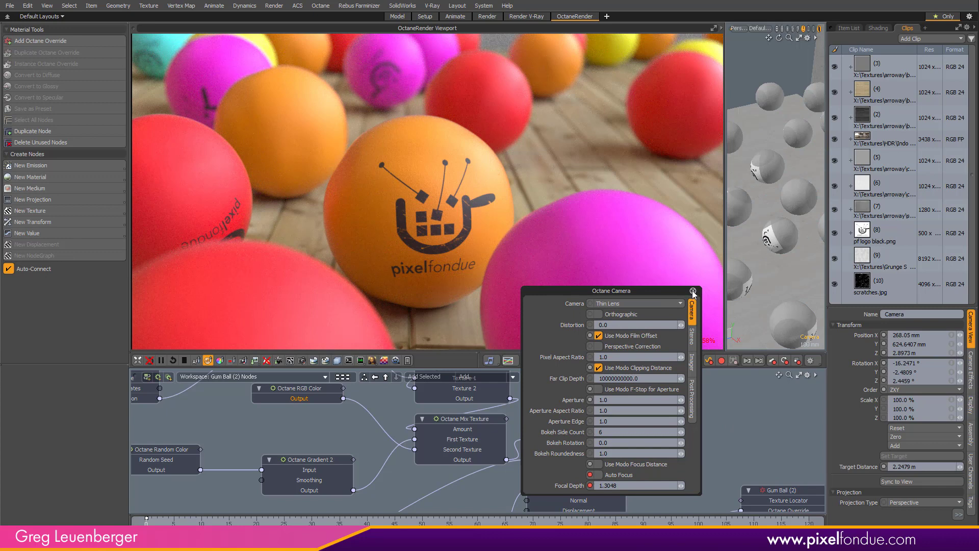
left_click(692, 291)
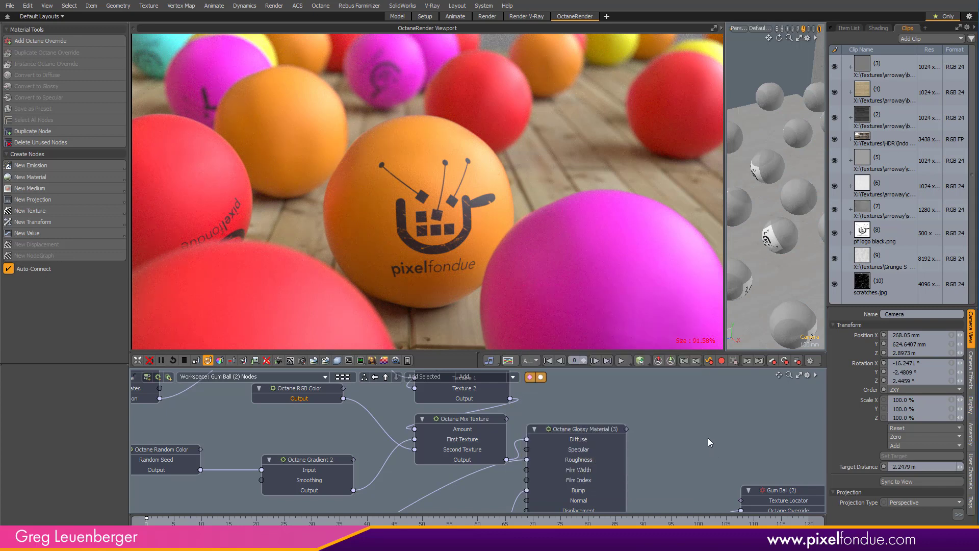